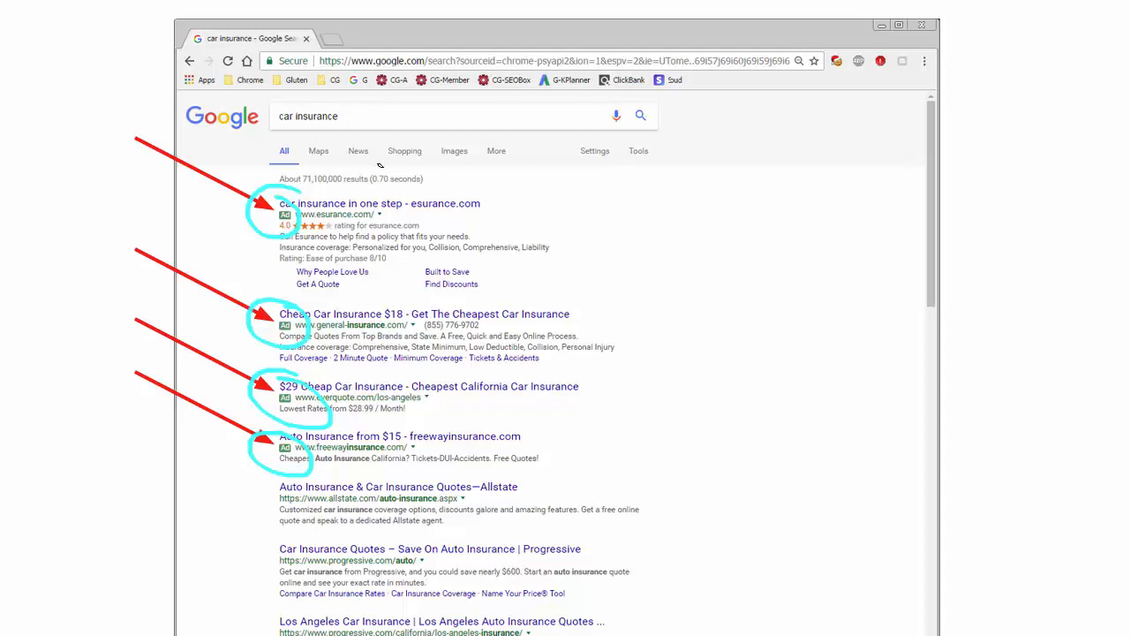
Circle the car insurance query, bracket the four paid ads, and draw arrows at both
{"action": "mouse_move", "coordinate": [344, 99]}
{"action": "left_mouse_down"}
{"action": "mouse_move", "coordinate": [258, 116]}
{"action": "mouse_move", "coordinate": [362, 125]}
{"action": "mouse_move", "coordinate": [336, 101]}
{"action": "left_mouse_up"}
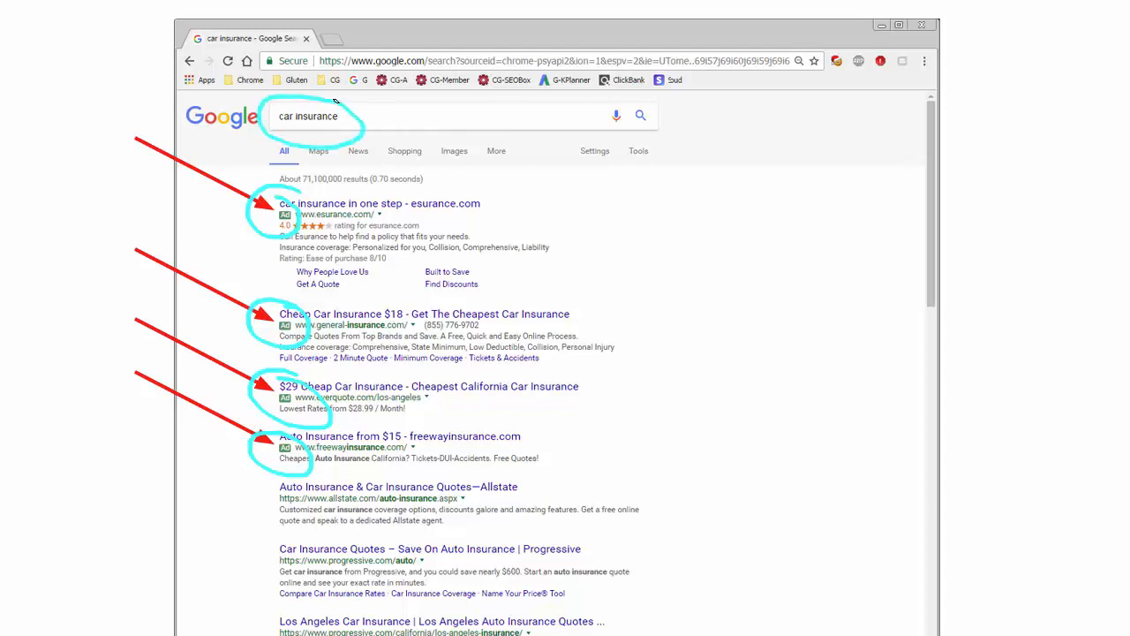
{"action": "mouse_move", "coordinate": [476, 187]}
{"action": "left_mouse_down"}
{"action": "mouse_move", "coordinate": [572, 184]}
{"action": "mouse_move", "coordinate": [622, 452]}
{"action": "mouse_move", "coordinate": [509, 476]}
{"action": "left_mouse_up"}
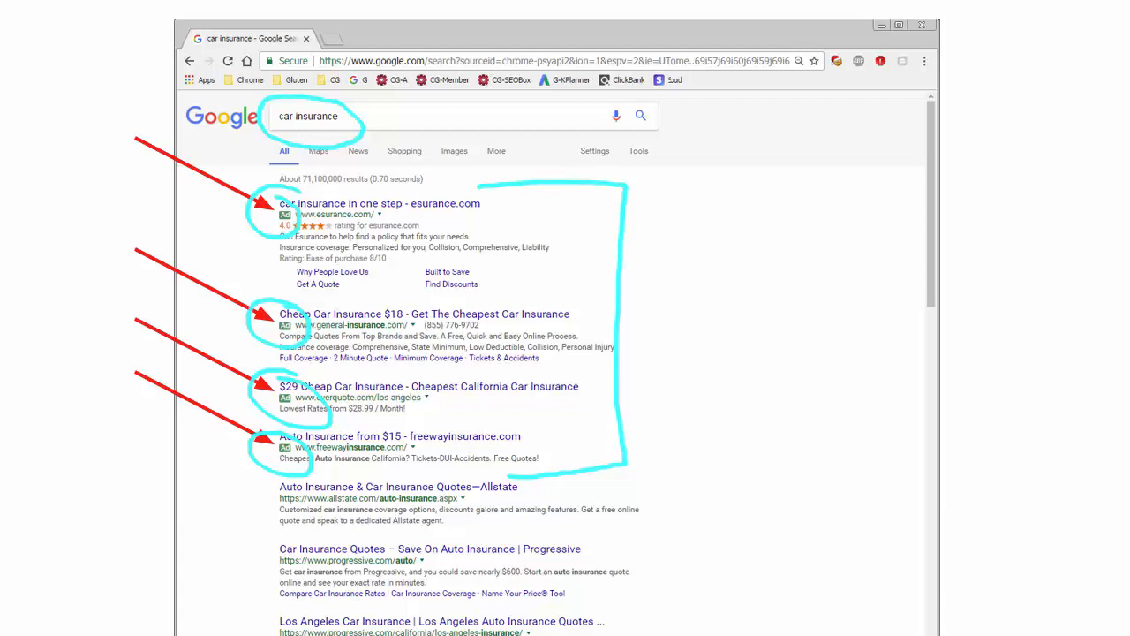
{"action": "mouse_move", "coordinate": [371, 96]}
{"action": "left_mouse_down"}
{"action": "mouse_move", "coordinate": [360, 116]}
{"action": "mouse_move", "coordinate": [400, 127]}
{"action": "mouse_move", "coordinate": [362, 119]}
{"action": "mouse_move", "coordinate": [469, 103]}
{"action": "left_mouse_up"}
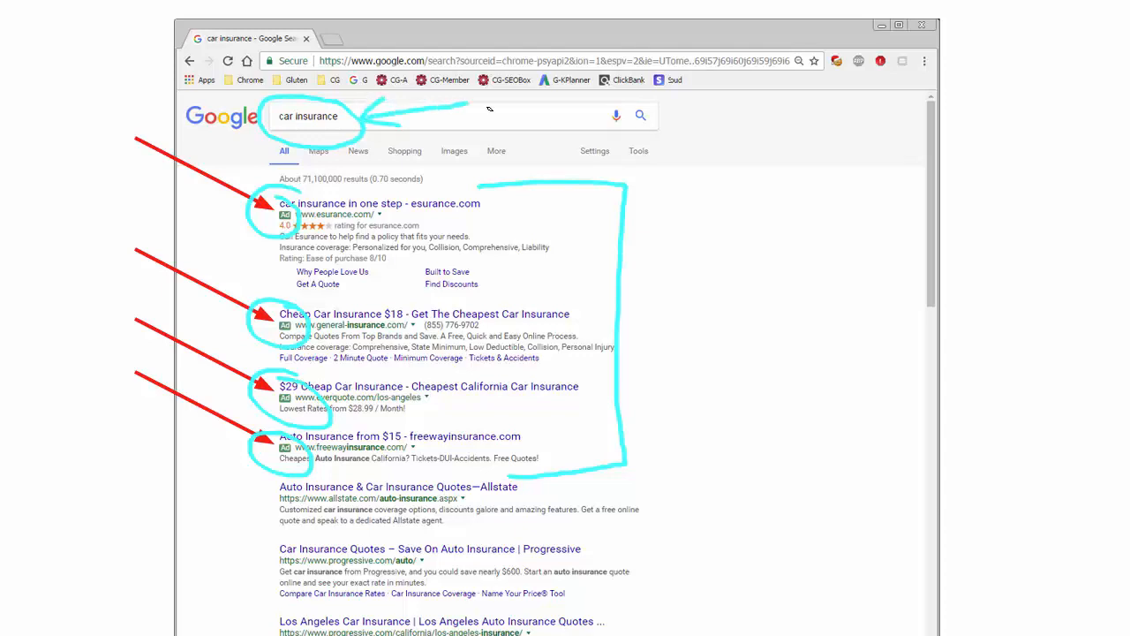
{"action": "left_click_drag", "start_coordinate": [648, 257], "coordinate": [690, 316]}
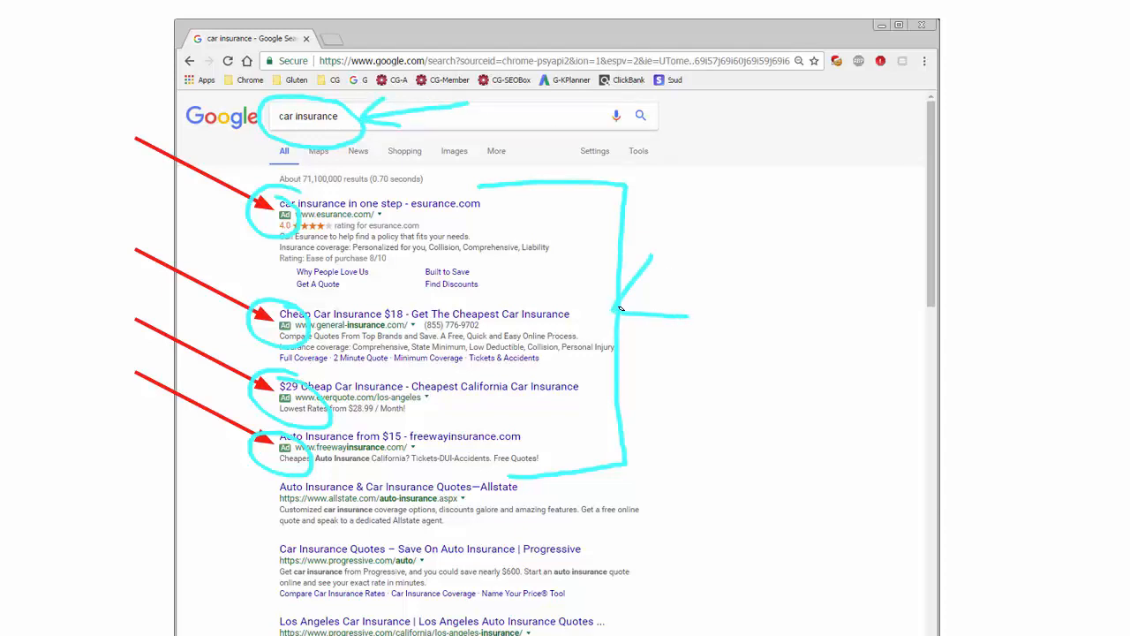
{"action": "left_click_drag", "start_coordinate": [621, 308], "coordinate": [843, 230]}
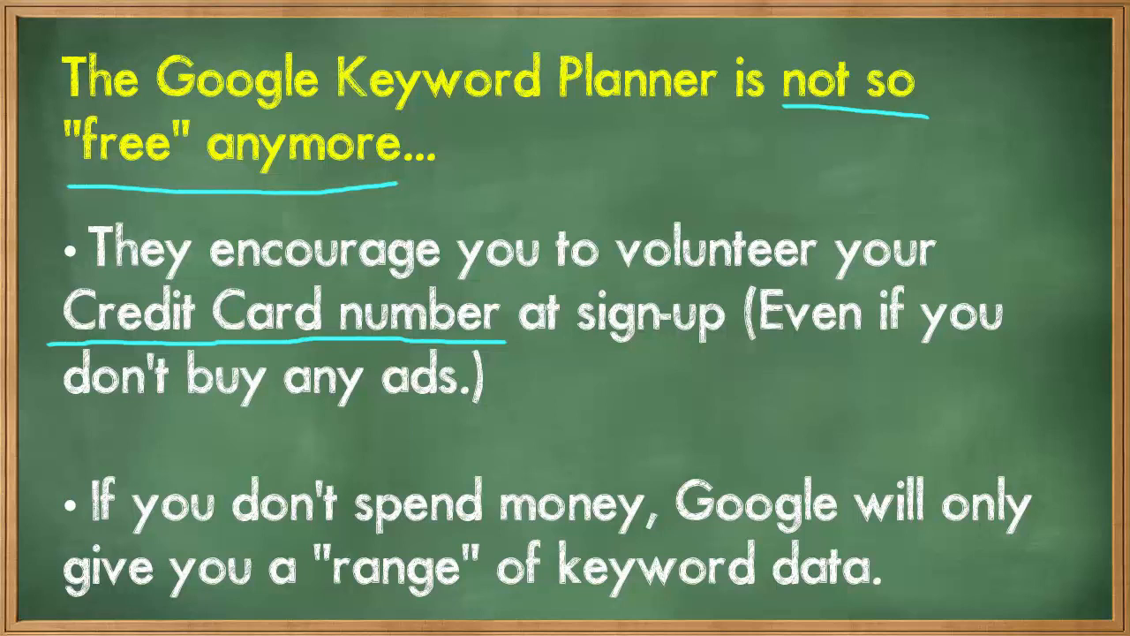
Underline the word 'range' on the slide about Keyword Planner not being free
{"action": "left_click_drag", "start_coordinate": [301, 606], "coordinate": [489, 601]}
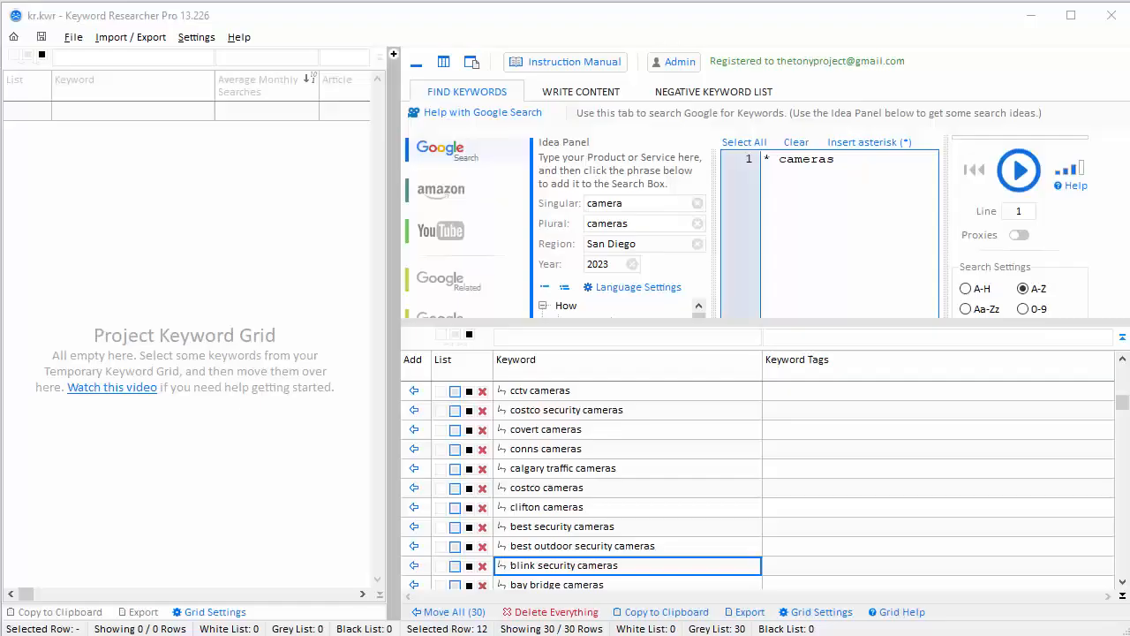
Point out covert, conns and calgary traffic cameras in the grid to show the Keyword Phrase help
{"action": "left_click", "coordinate": [700, 20]}
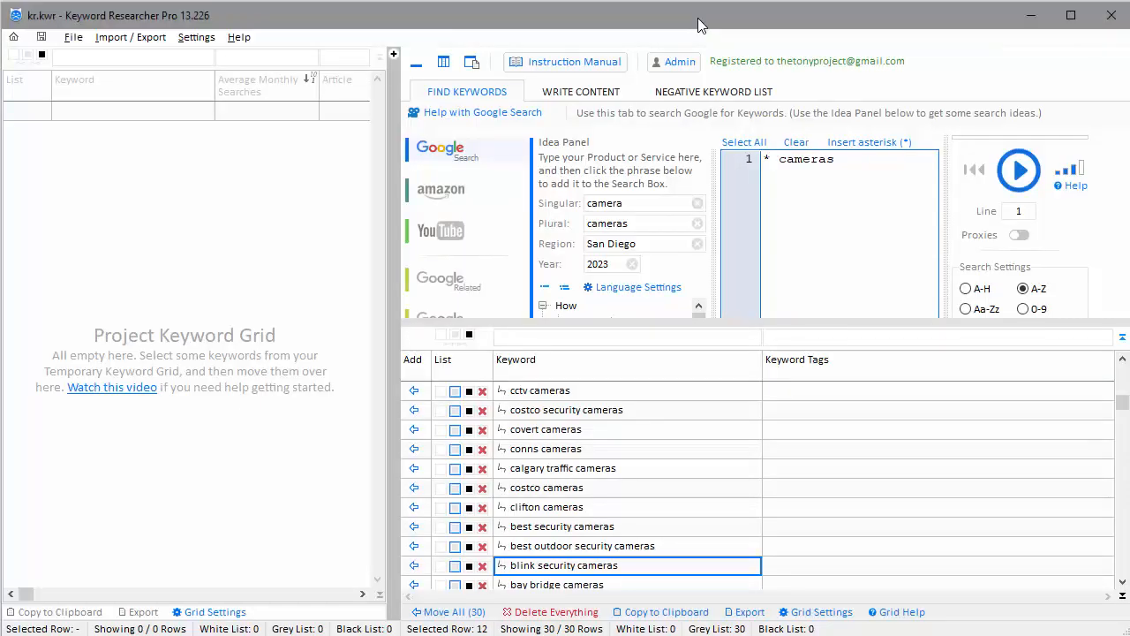
{"action": "left_click", "coordinate": [607, 438]}
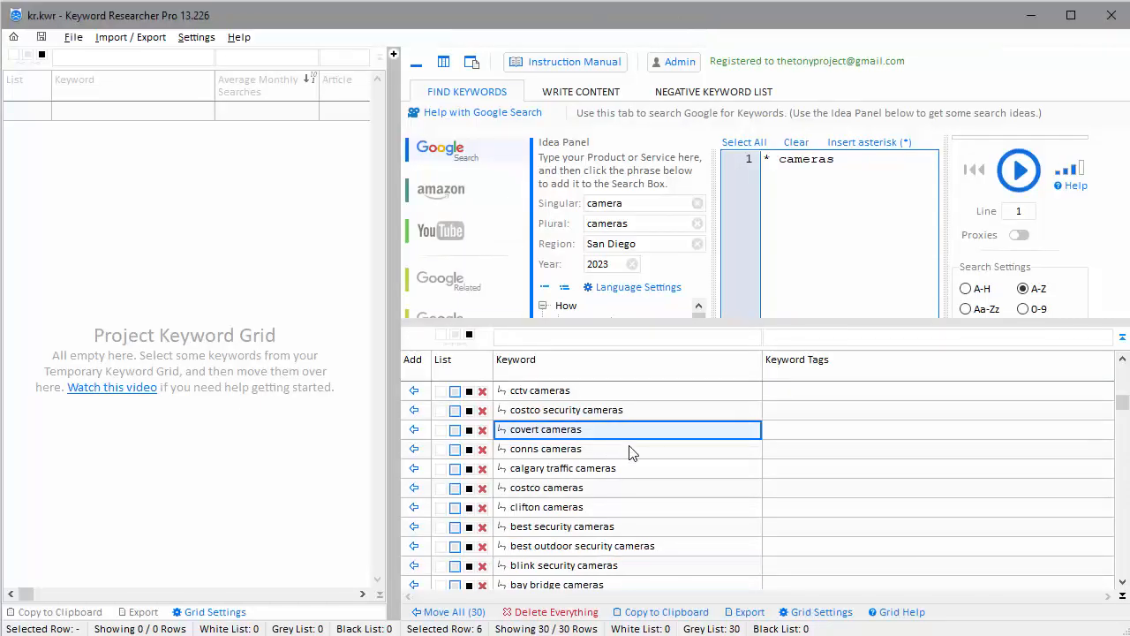
{"action": "left_click", "coordinate": [613, 453]}
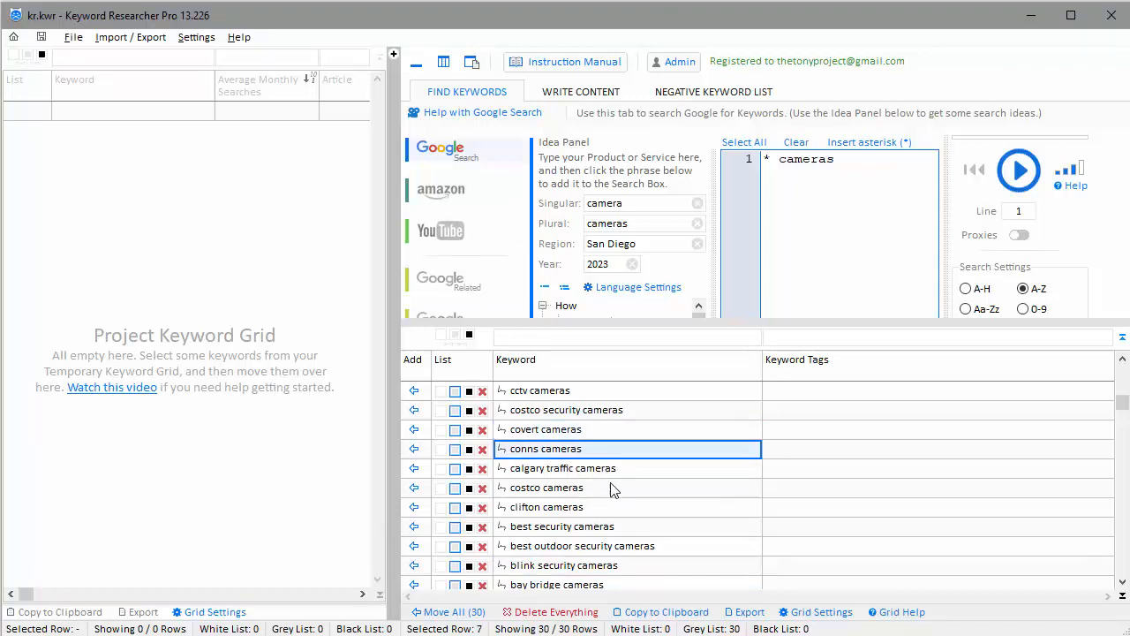
{"action": "left_click", "coordinate": [613, 430]}
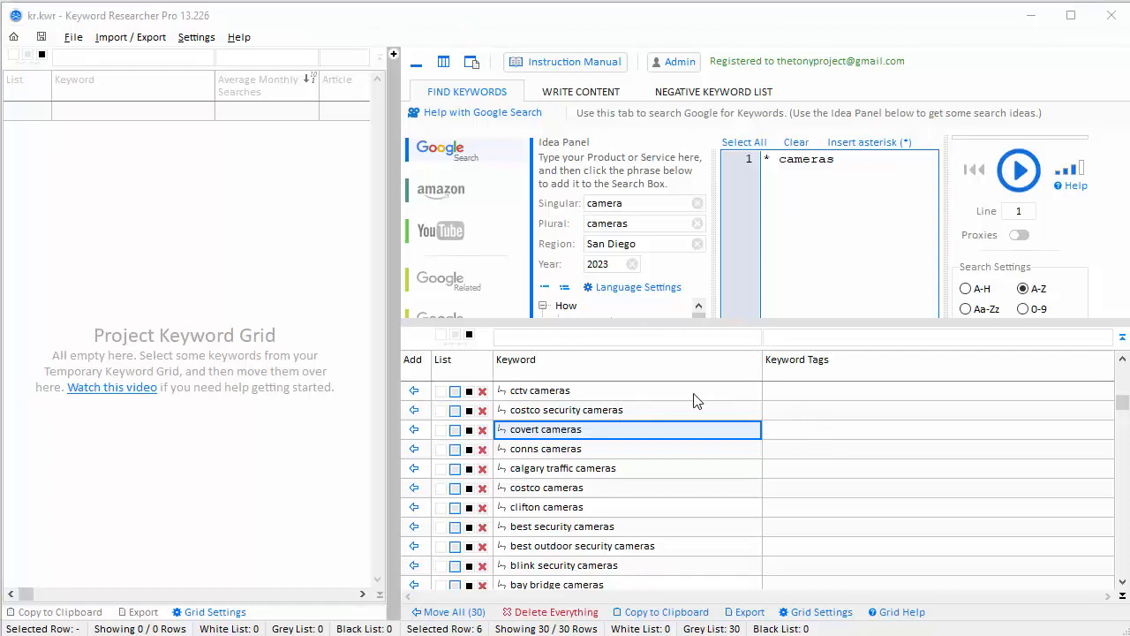
{"action": "left_click", "coordinate": [681, 475]}
Turn on the Average Monthly Searches column in the grid settings
{"action": "mouse_move", "coordinate": [651, 365]}
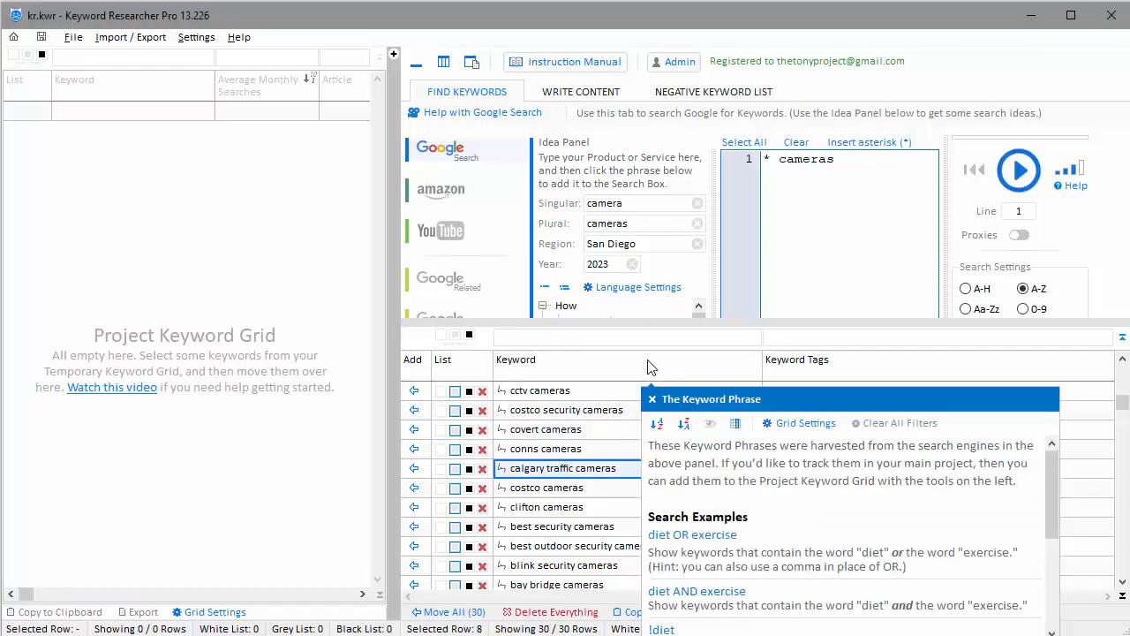
{"action": "left_click", "coordinate": [798, 424]}
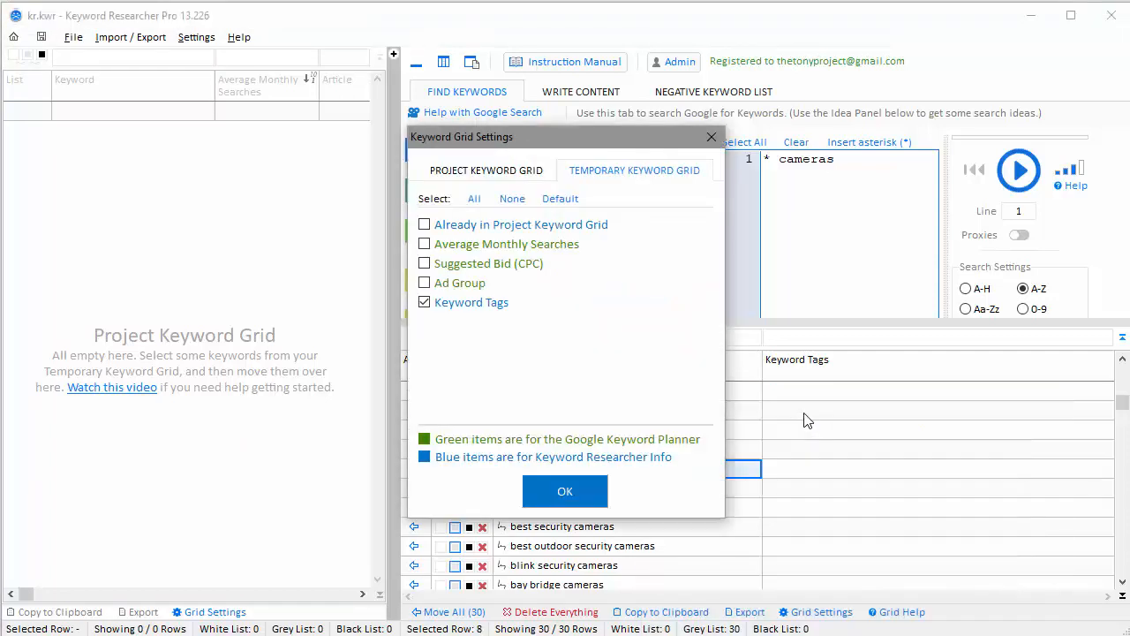
{"action": "left_click", "coordinate": [426, 244]}
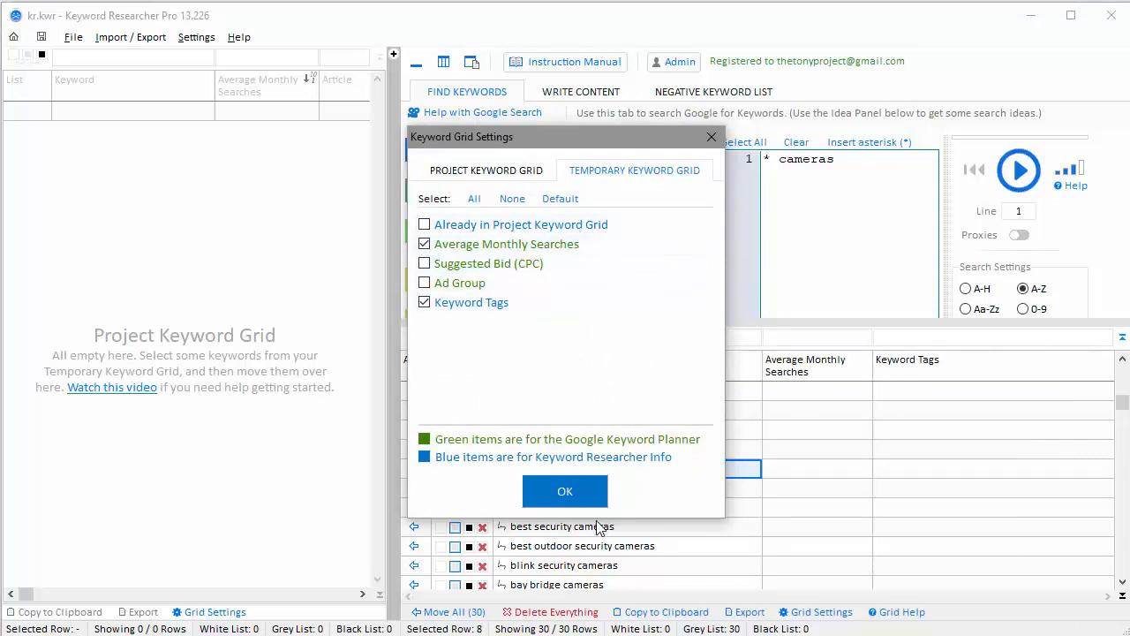
{"action": "left_click", "coordinate": [565, 491]}
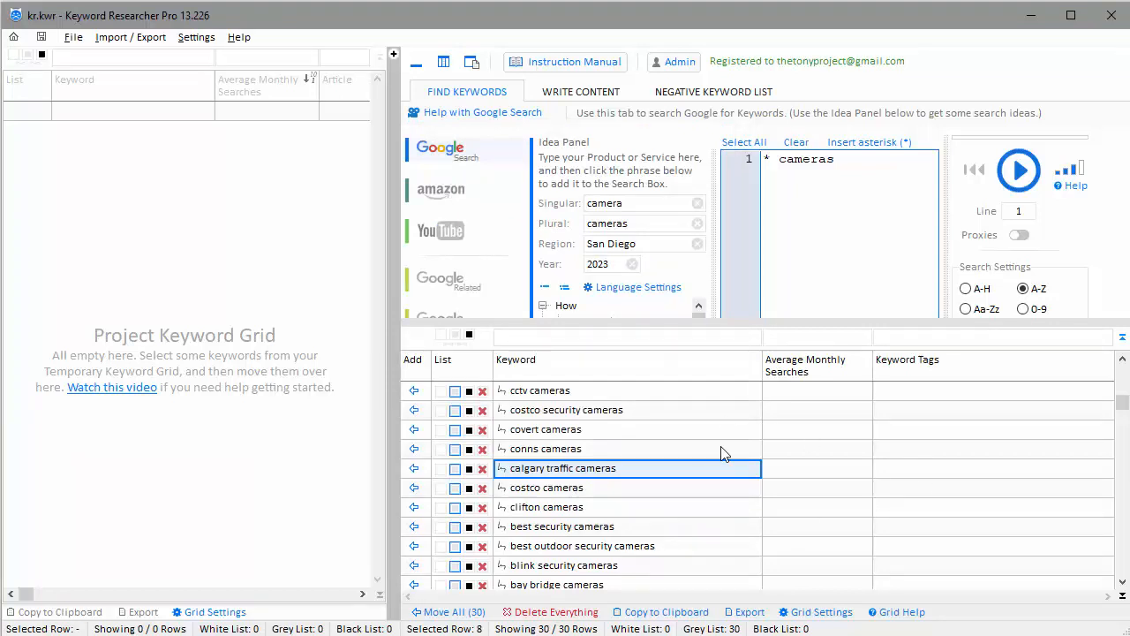
Inspect the empty search-volume cells and the conns and cctv cameras keywords
{"action": "left_click", "coordinate": [806, 432]}
{"action": "left_click_drag", "start_coordinate": [799, 398], "coordinate": [810, 554]}
{"action": "left_click", "coordinate": [788, 449]}
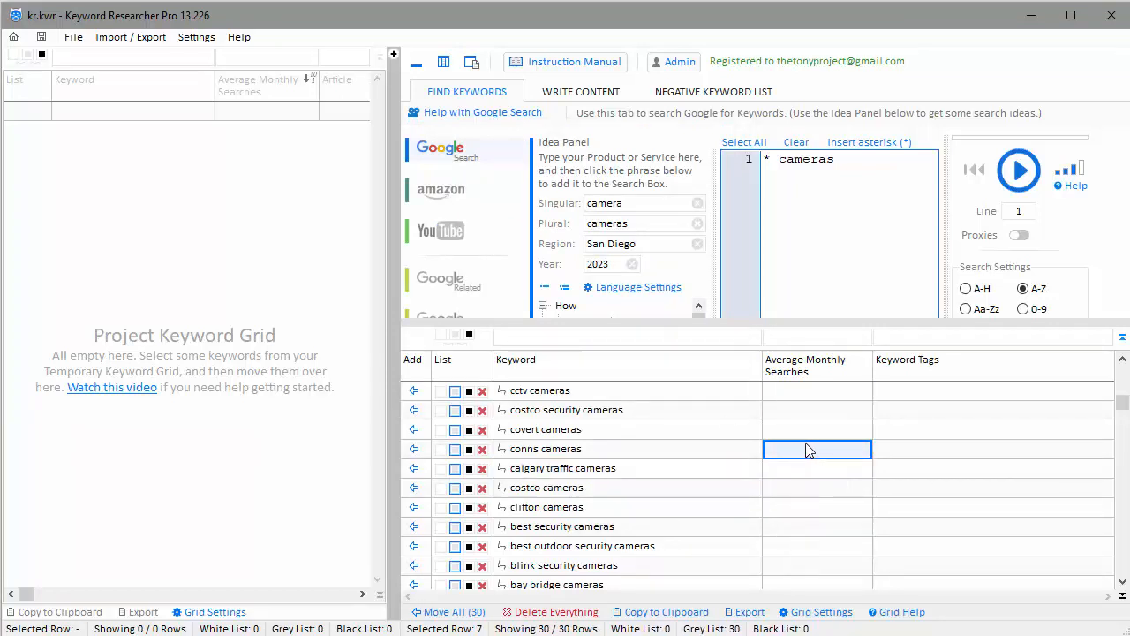
{"action": "left_click", "coordinate": [737, 450]}
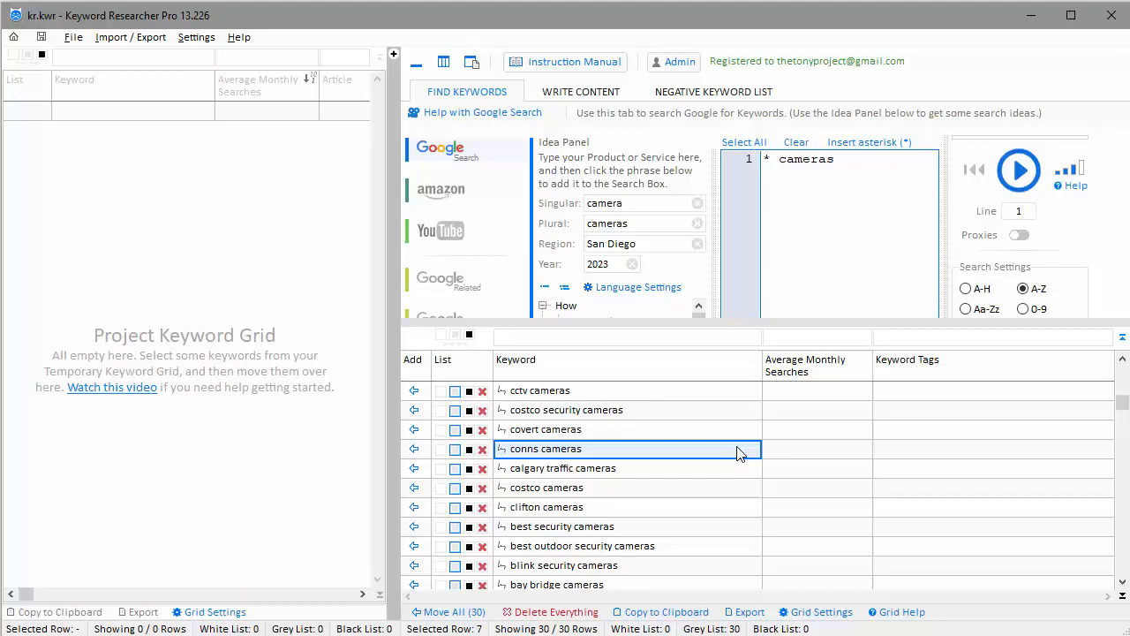
{"action": "left_click", "coordinate": [668, 398]}
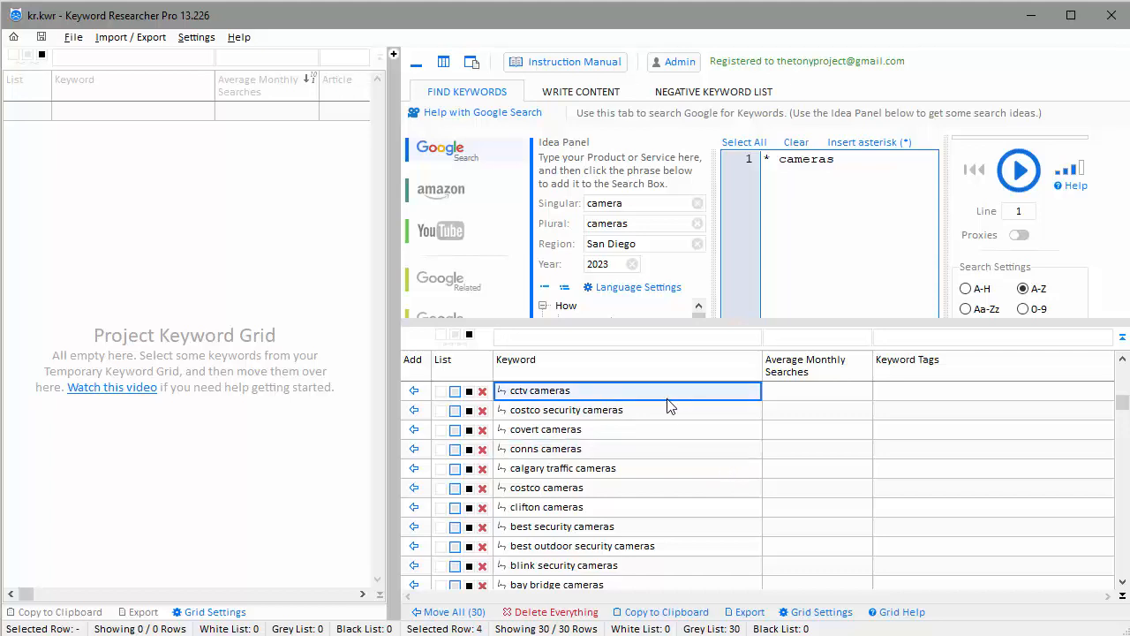
{"action": "left_click", "coordinate": [638, 369]}
Select the whole Keyword column and copy all 30 camera keywords
{"action": "left_click", "coordinate": [727, 426]}
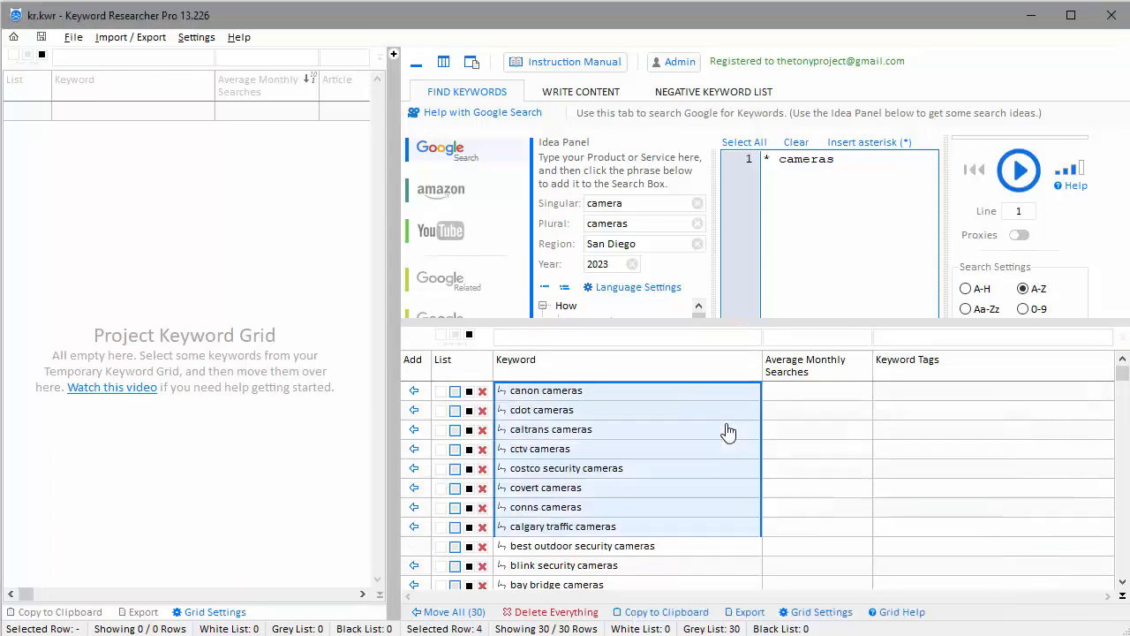
{"action": "right_click", "coordinate": [618, 417]}
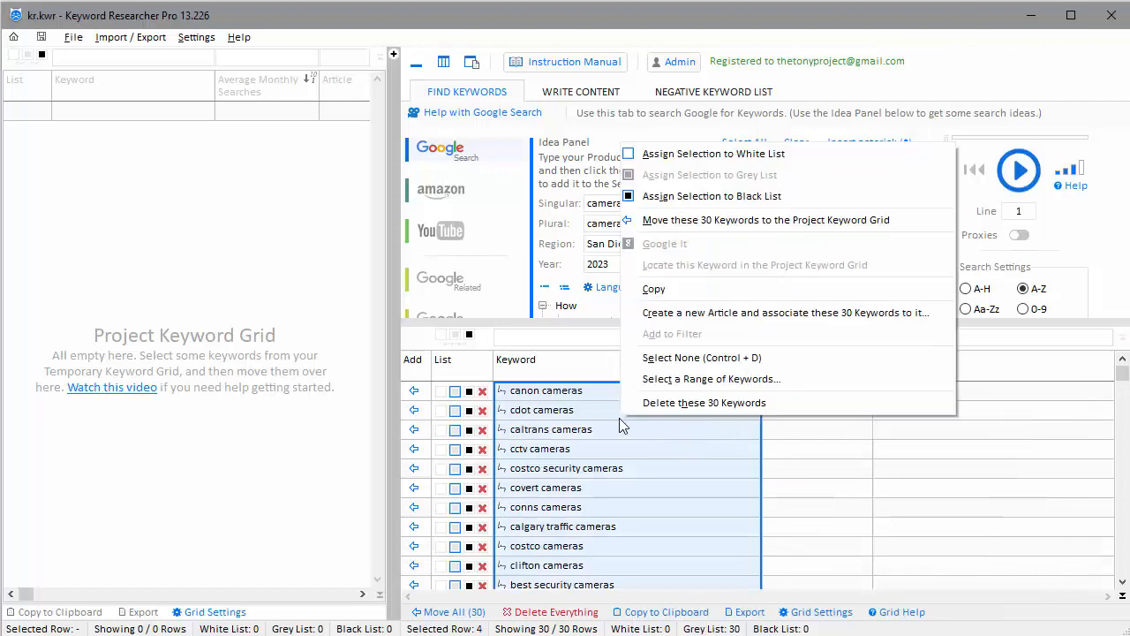
{"action": "left_click", "coordinate": [653, 289]}
{"action": "left_click", "coordinate": [634, 362]}
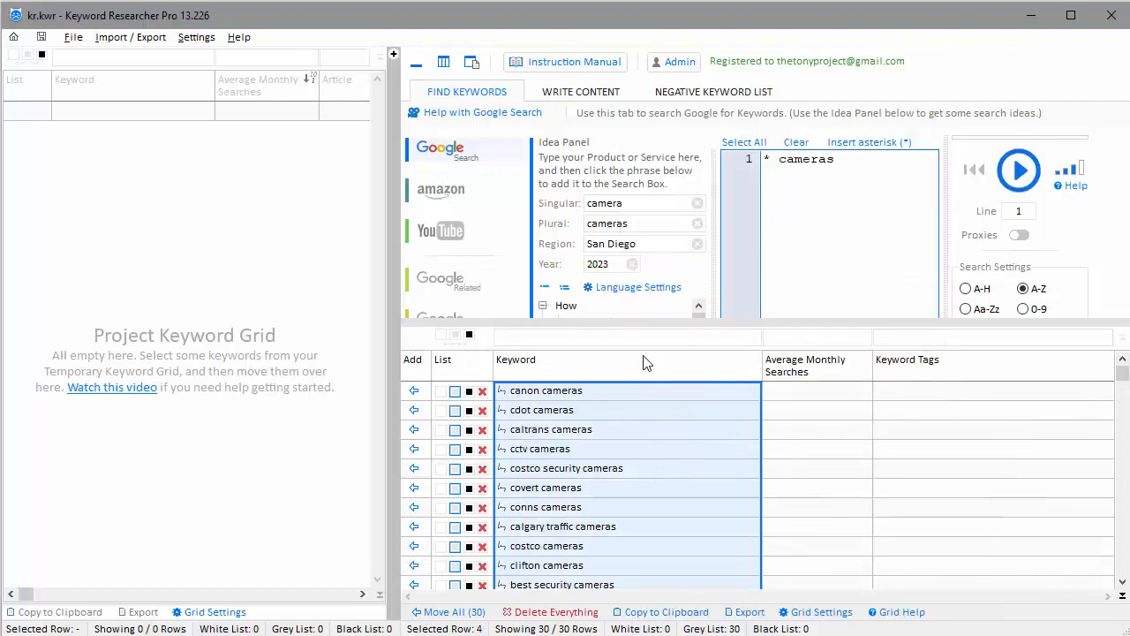
{"action": "left_click", "coordinate": [692, 411]}
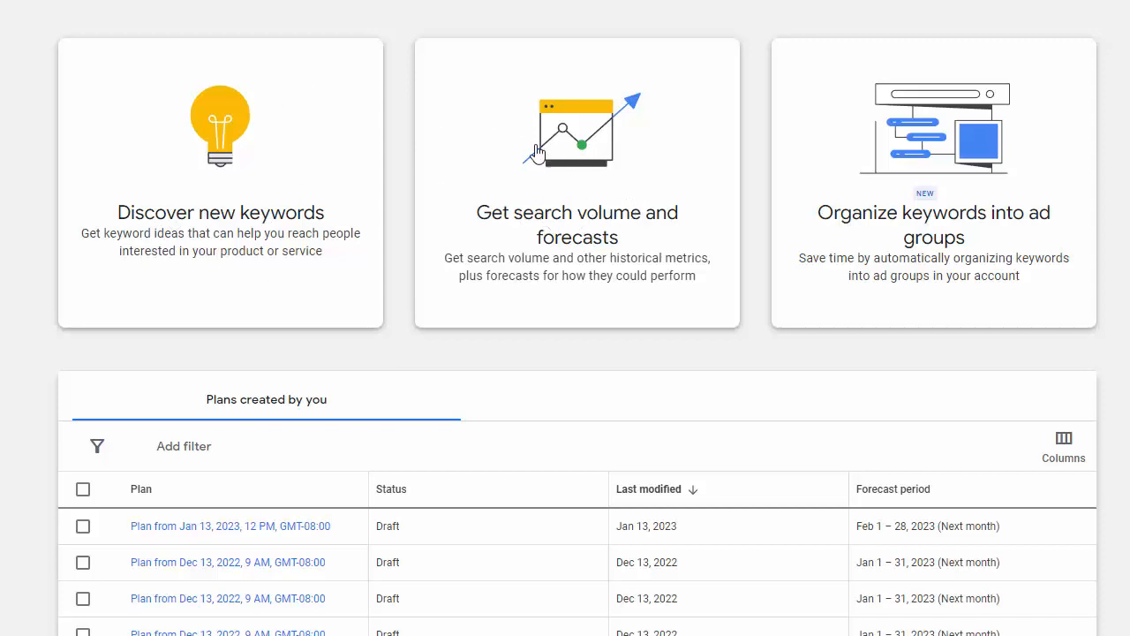
Paste the copied camera keywords into Get search volume and forecasts and fetch their volumes
{"action": "left_click", "coordinate": [574, 155]}
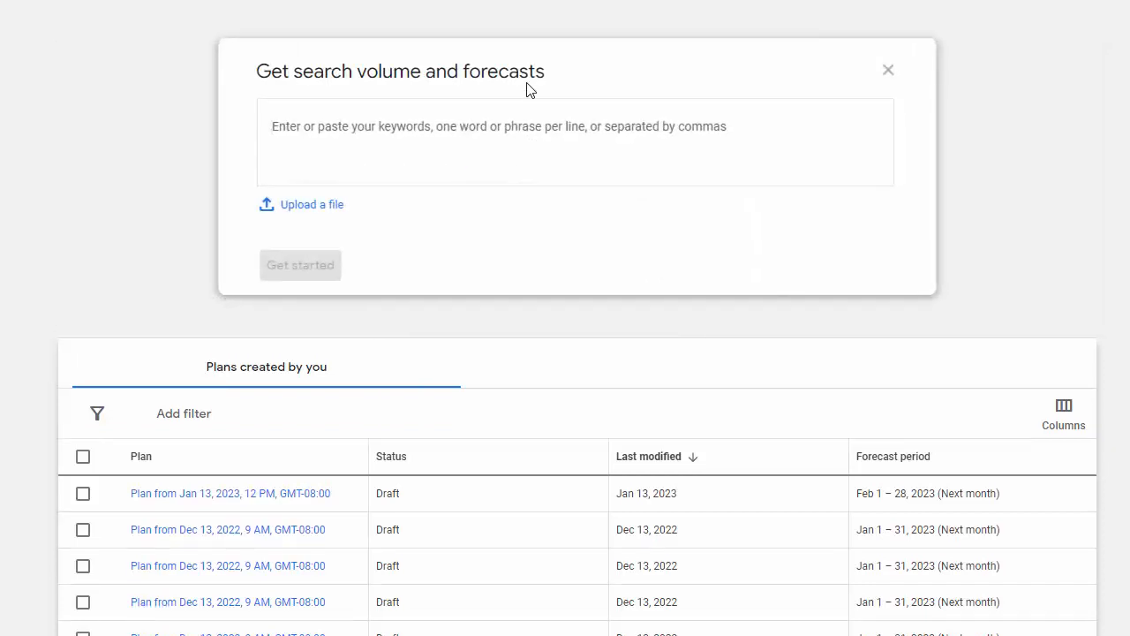
{"action": "right_click", "coordinate": [299, 129]}
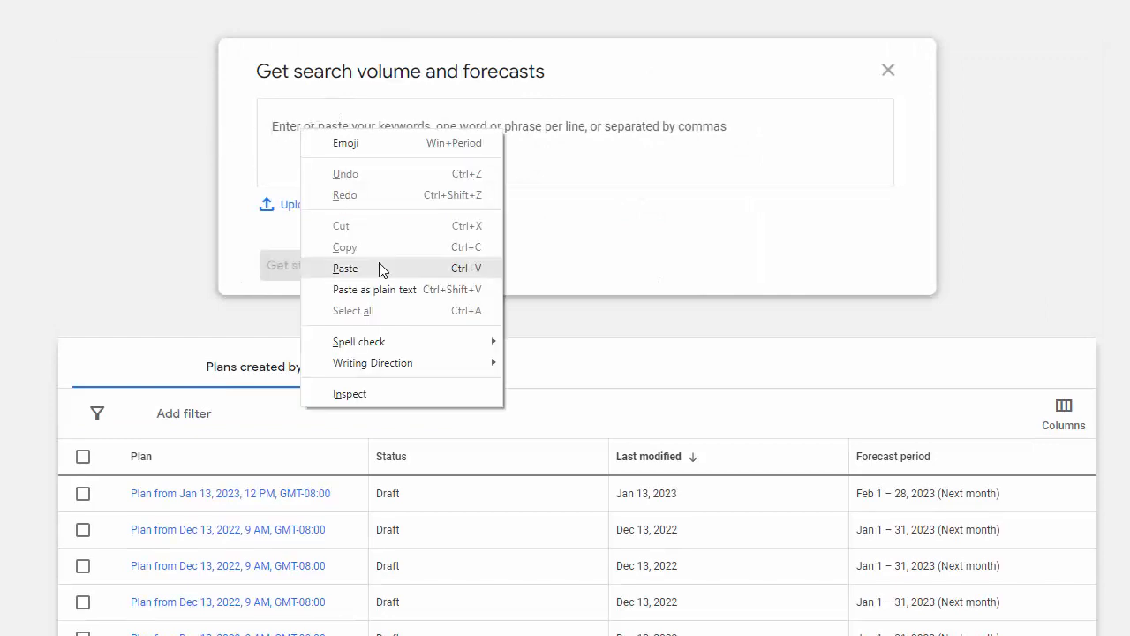
{"action": "left_click", "coordinate": [345, 269]}
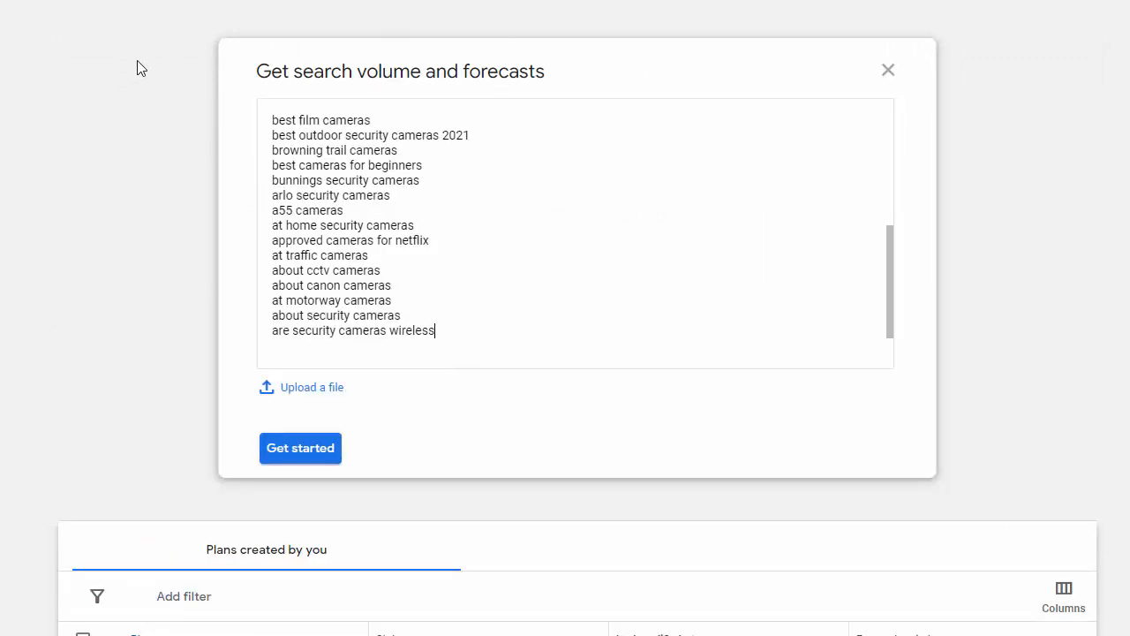
{"action": "left_click", "coordinate": [302, 452]}
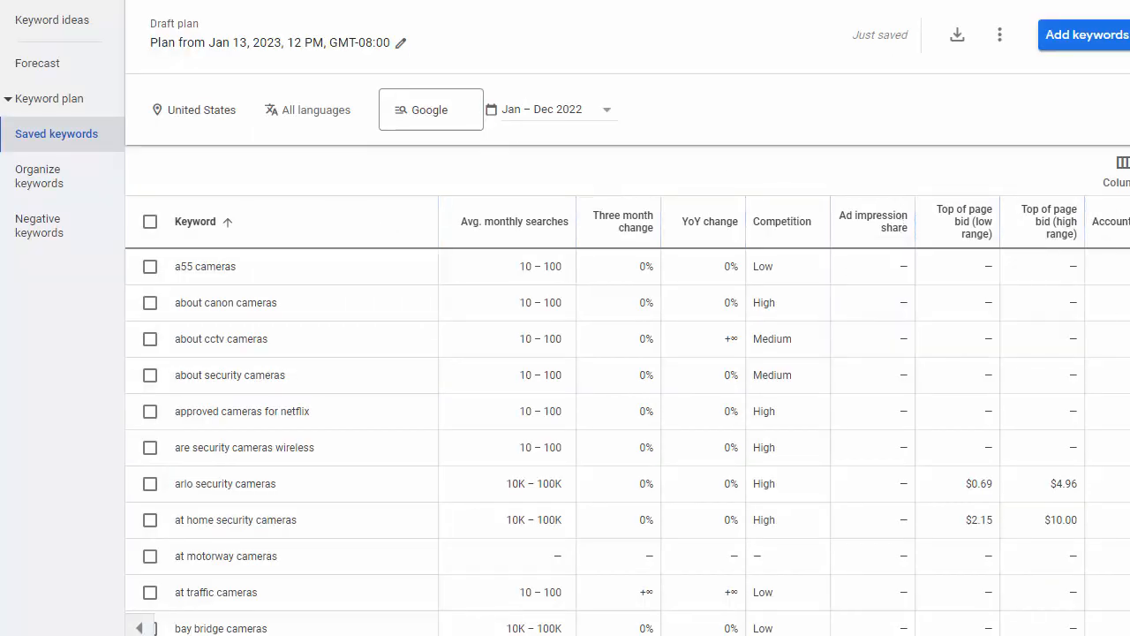
{"action": "scroll", "coordinate": [883, 265], "scroll_direction": "down", "scroll_amount": 2}
{"action": "scroll", "coordinate": [627, 442], "scroll_direction": "down", "scroll_amount": 4}
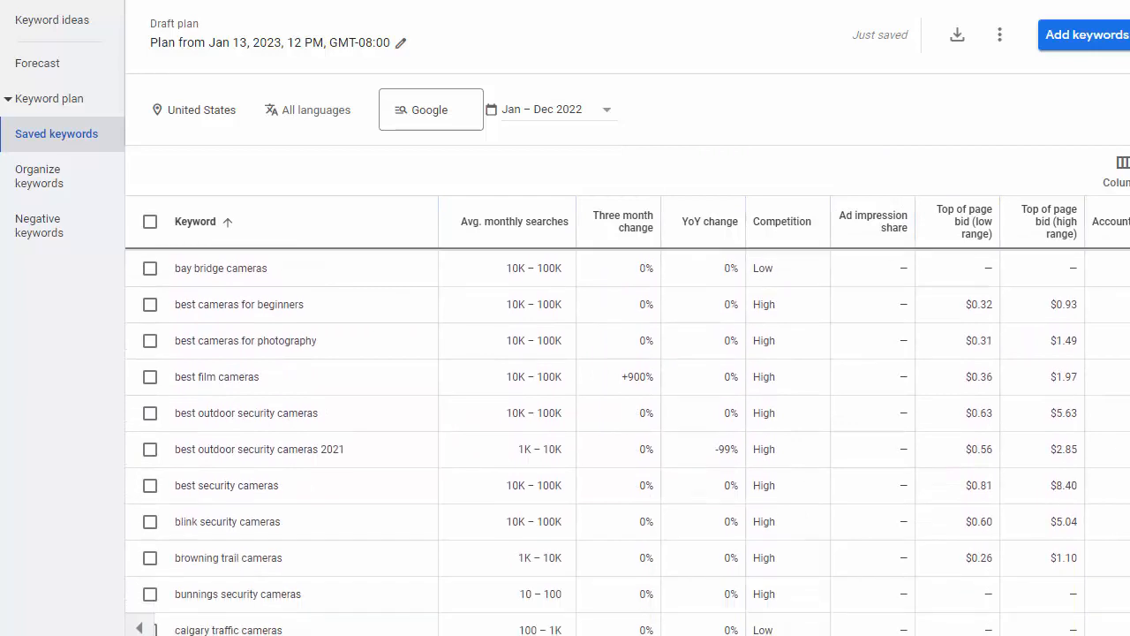
{"action": "scroll", "coordinate": [626, 441], "scroll_direction": "up", "scroll_amount": 4}
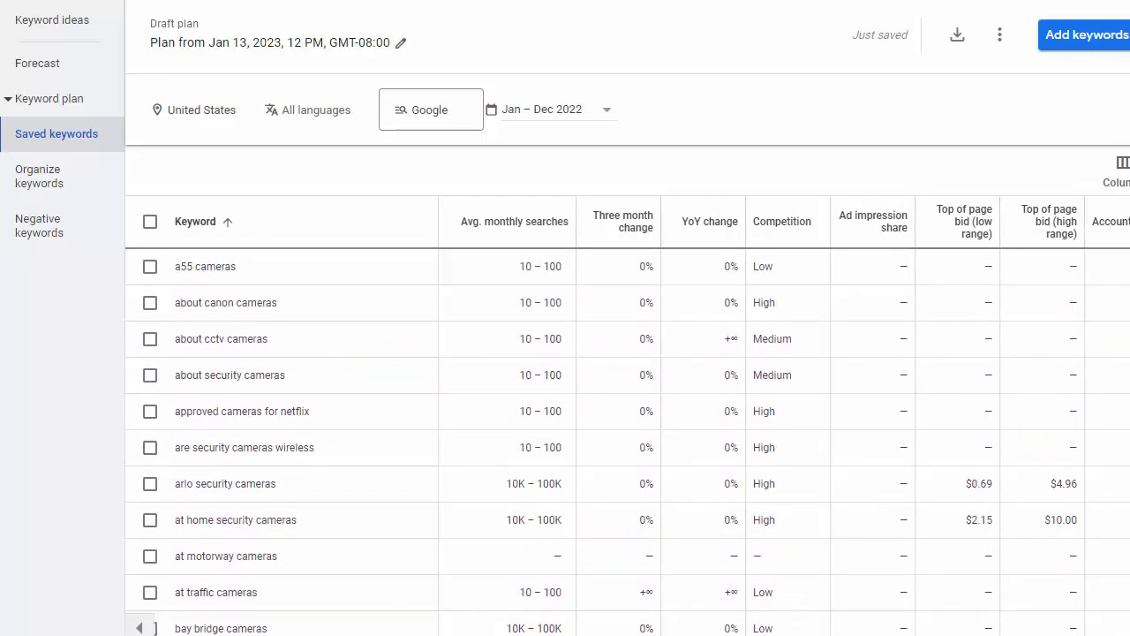
{"action": "mouse_move", "coordinate": [530, 221]}
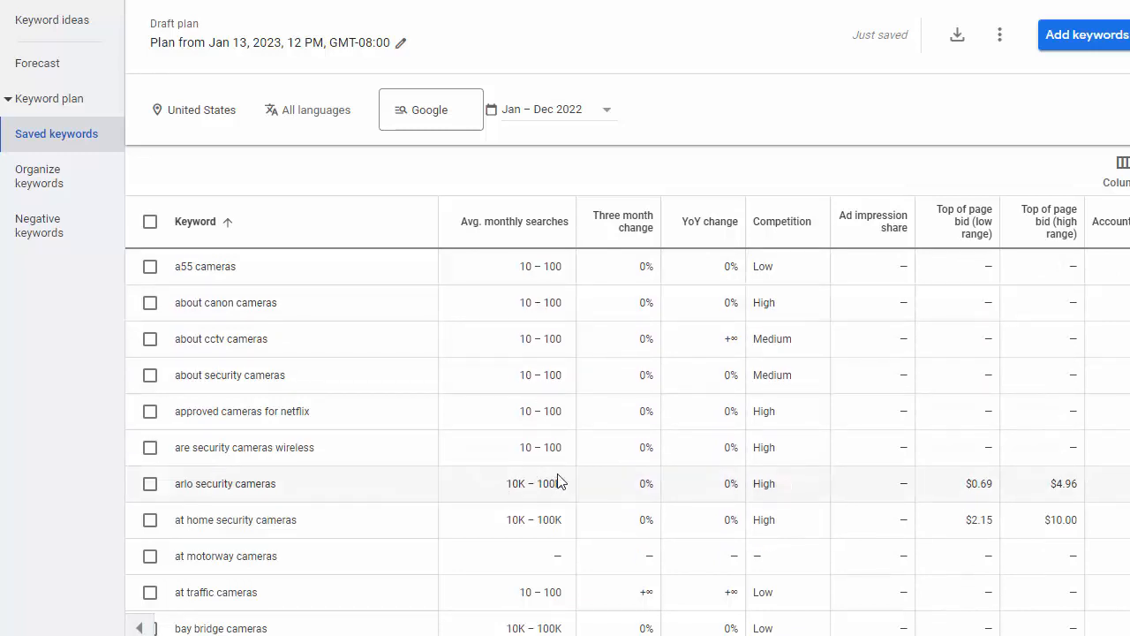
{"action": "scroll", "coordinate": [565, 433], "scroll_direction": "down", "scroll_amount": 3}
{"action": "scroll", "coordinate": [539, 381], "scroll_direction": "up", "scroll_amount": 1}
{"action": "scroll", "coordinate": [560, 379], "scroll_direction": "down", "scroll_amount": 1}
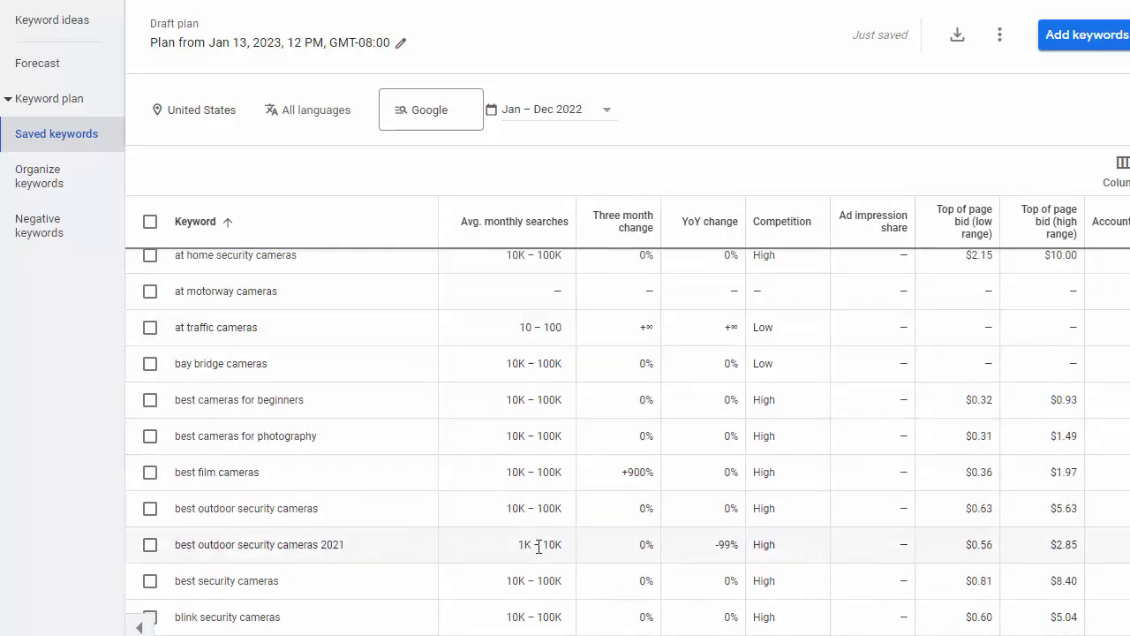
{"action": "scroll", "coordinate": [601, 451], "scroll_direction": "up", "scroll_amount": 3}
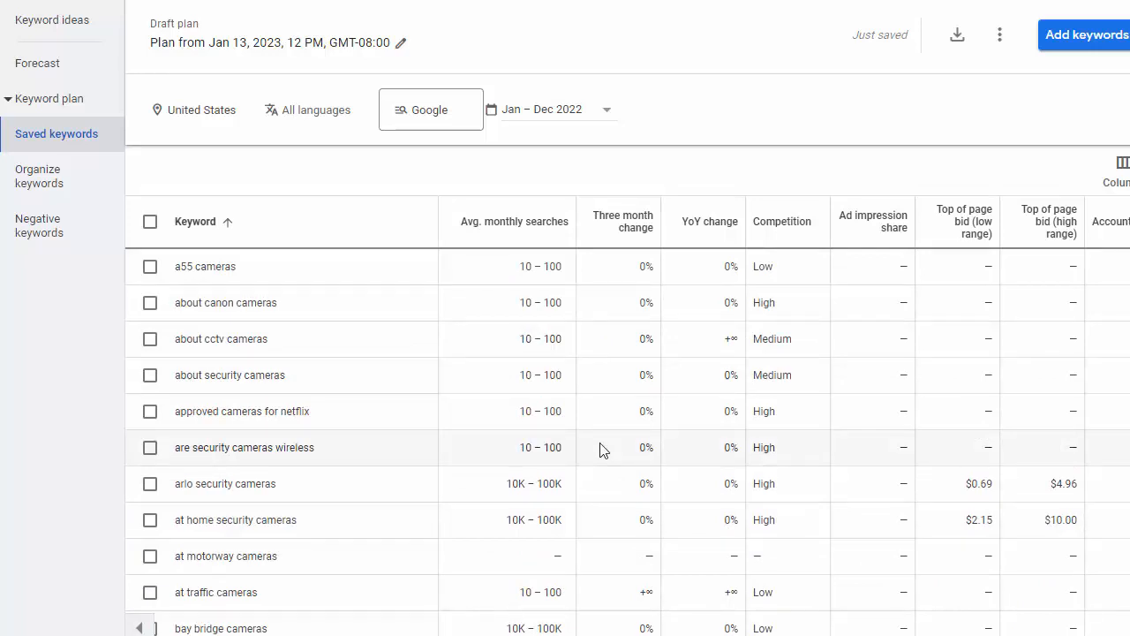
{"action": "scroll", "coordinate": [594, 447], "scroll_direction": "down", "scroll_amount": 1}
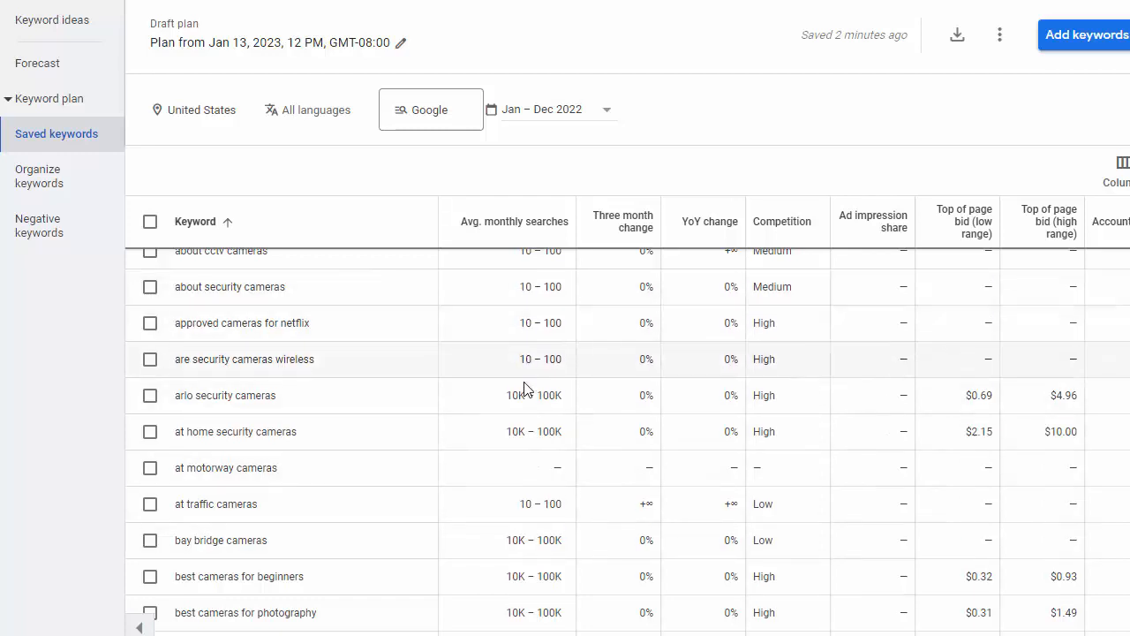
{"action": "scroll", "coordinate": [518, 285], "scroll_direction": "up", "scroll_amount": 1}
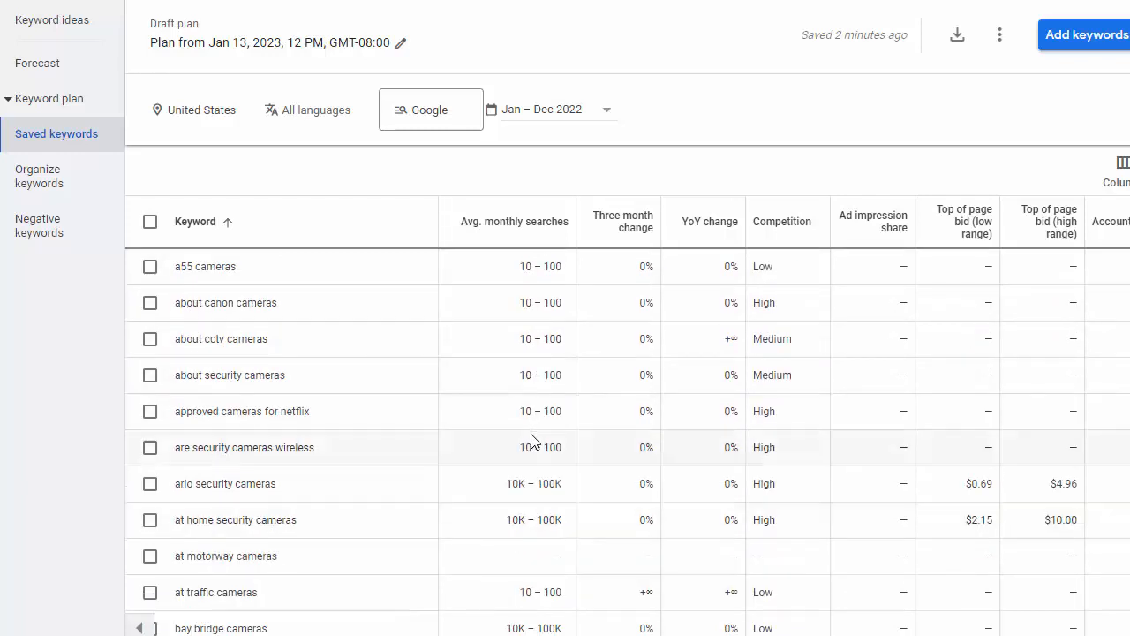
{"action": "scroll", "coordinate": [530, 408], "scroll_direction": "down", "scroll_amount": 1}
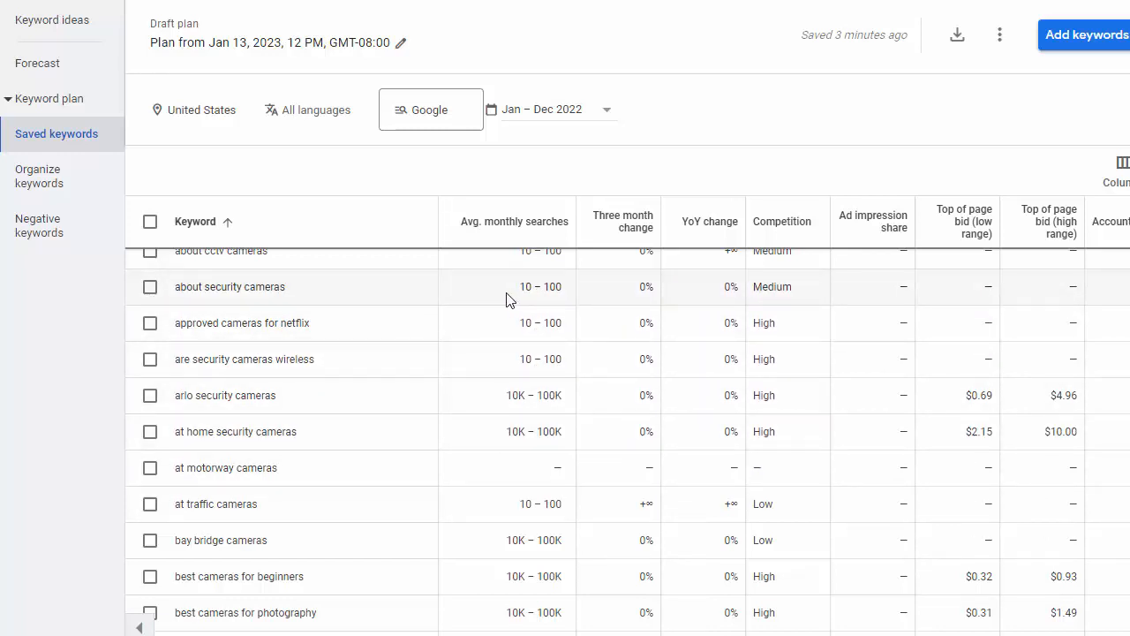
Download the saved keywords stats as .csv and select 'Saved Keywords Stats 2023-01-13 at 12_39_21.csv' in Explorer
{"action": "left_click", "coordinate": [959, 42]}
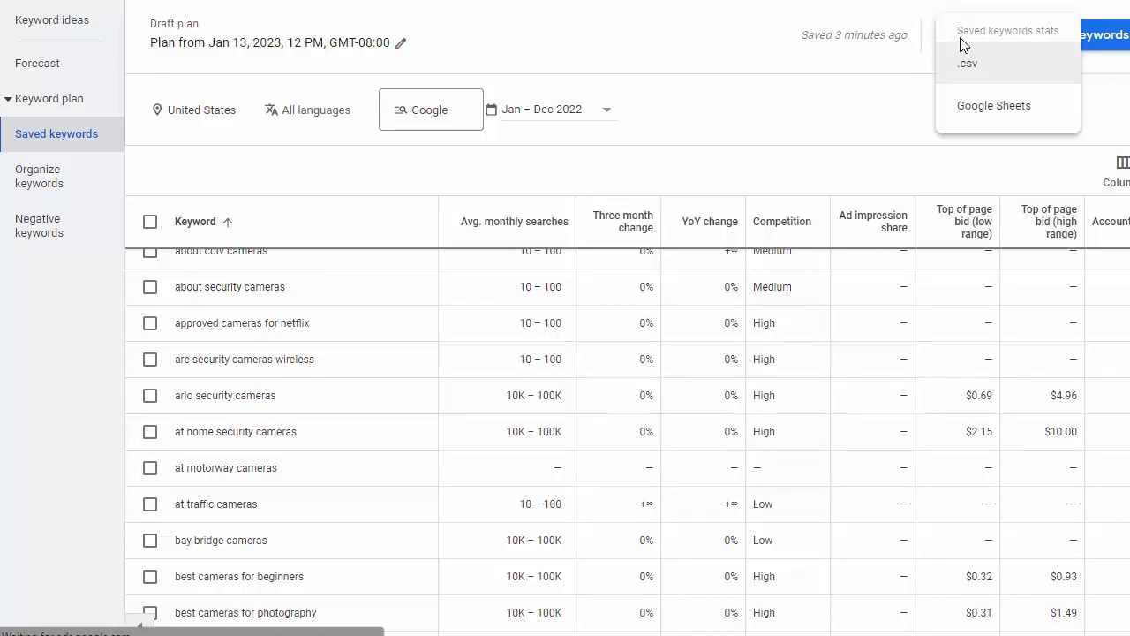
{"action": "left_click", "coordinate": [991, 76]}
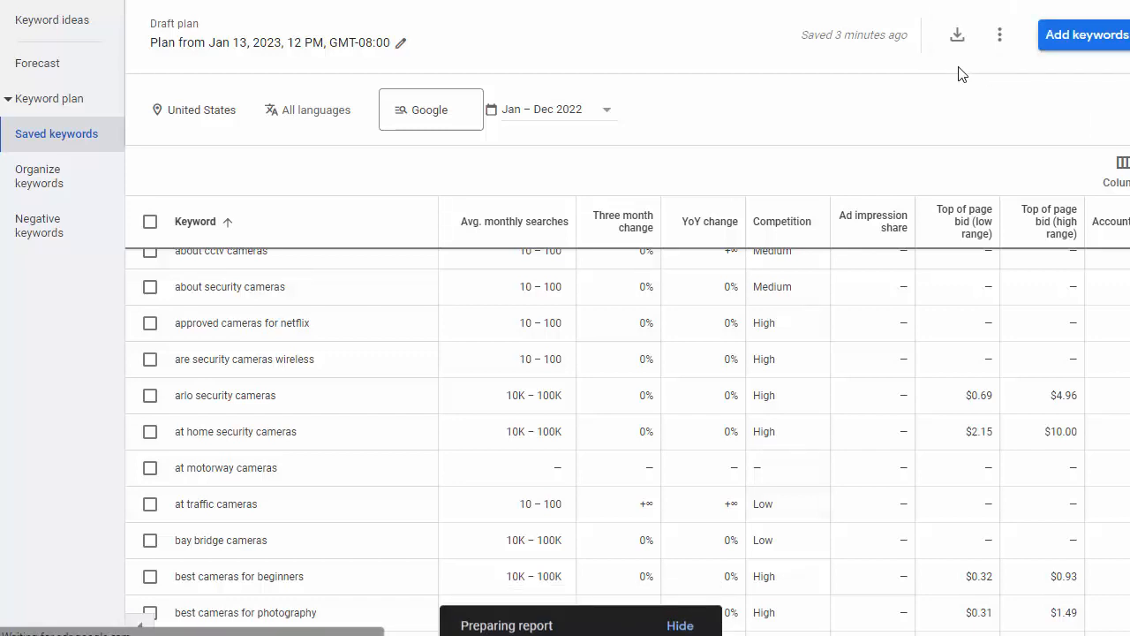
{"action": "left_click_drag", "start_coordinate": [1129, 247], "coordinate": [1129, 53]}
{"action": "left_click", "coordinate": [336, 204]}
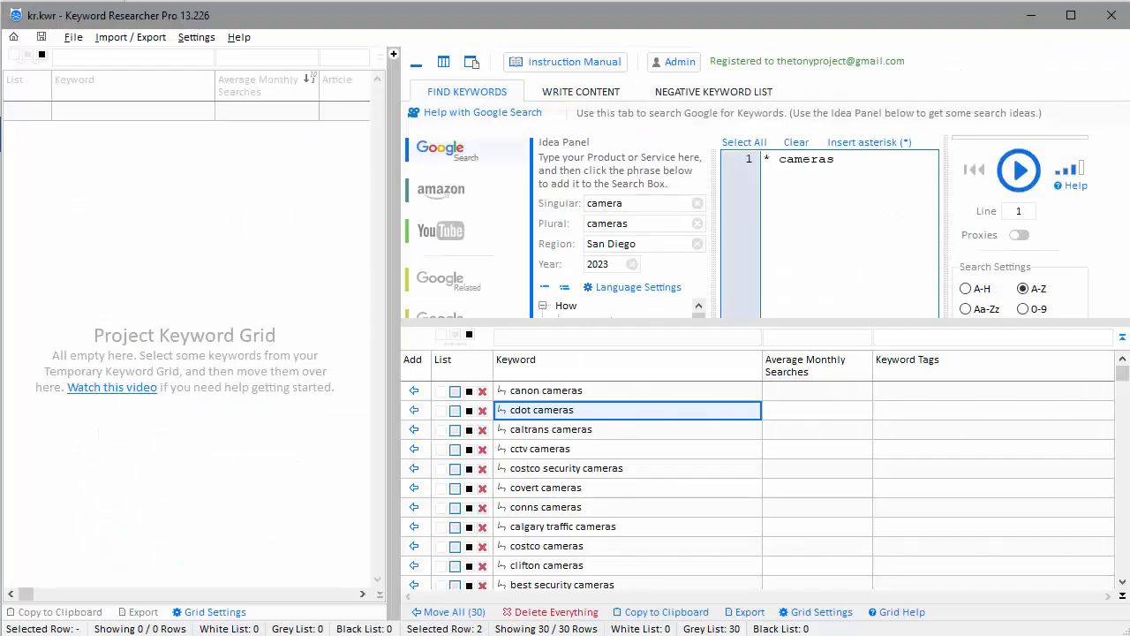
Import the Saved Keywords Stats CSV by dropping it onto the Drag CSV Files Here zone
{"action": "left_click_drag", "start_coordinate": [660, 321], "coordinate": [640, 431]}
{"action": "left_click", "coordinate": [442, 370]}
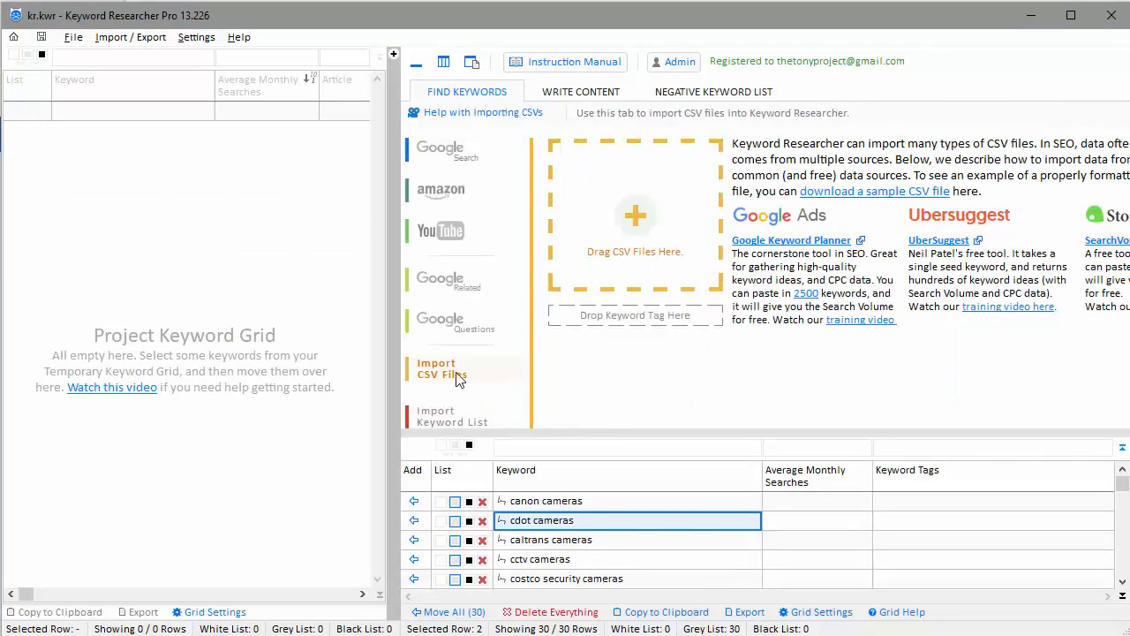
{"action": "left_click_drag", "start_coordinate": [1129, 389], "coordinate": [989, 148]}
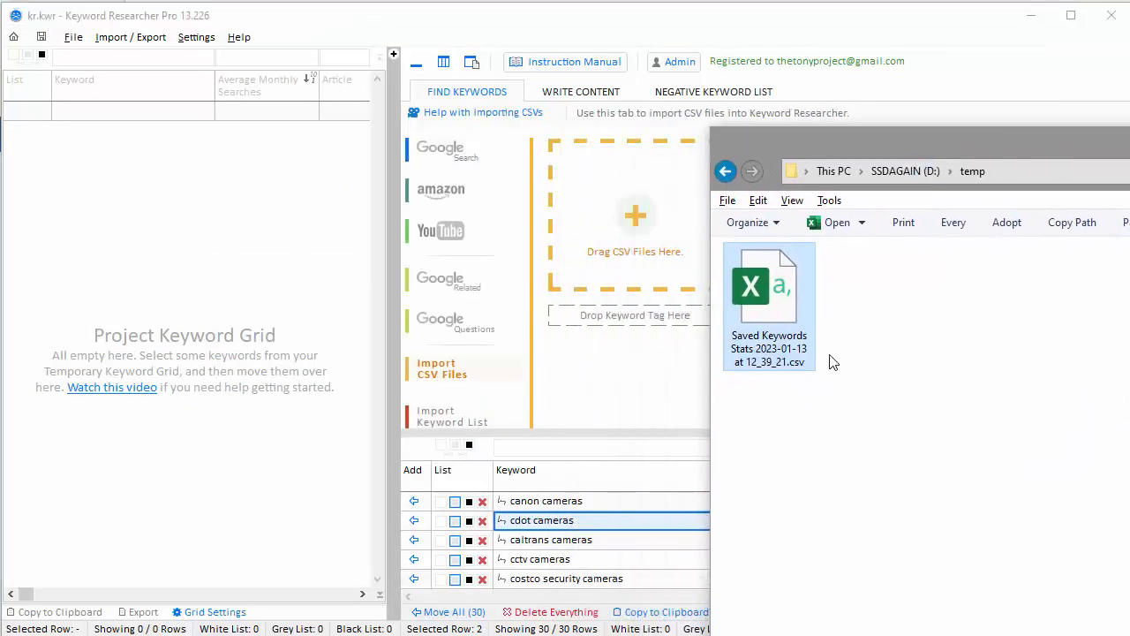
{"action": "left_click_drag", "start_coordinate": [786, 305], "coordinate": [600, 211]}
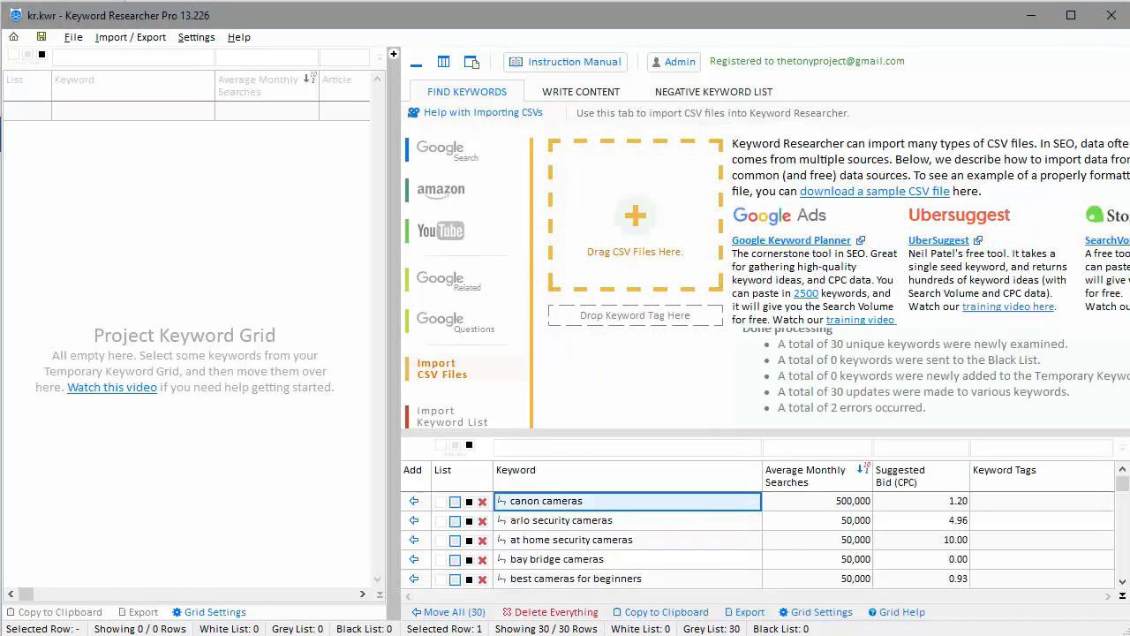
Enlarge the keyword grid and browse the imported searches down to the last keyword
{"action": "left_click_drag", "start_coordinate": [639, 433], "coordinate": [632, 499]}
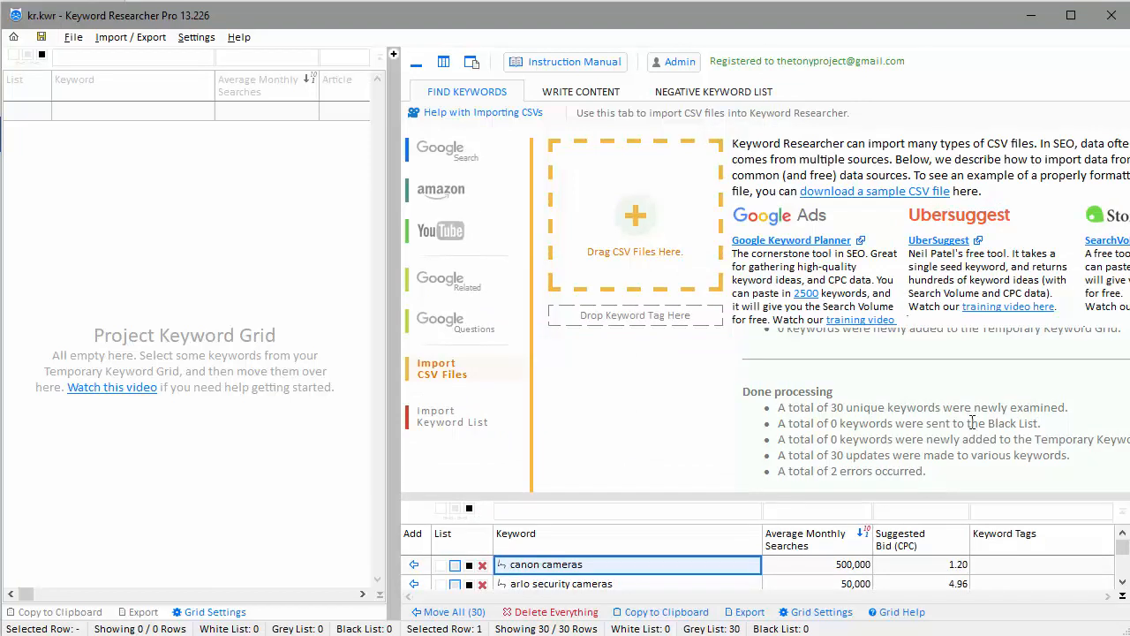
{"action": "left_click_drag", "start_coordinate": [819, 389], "coordinate": [834, 448]}
{"action": "left_click_drag", "start_coordinate": [677, 497], "coordinate": [683, 302]}
{"action": "left_click", "coordinate": [628, 429]}
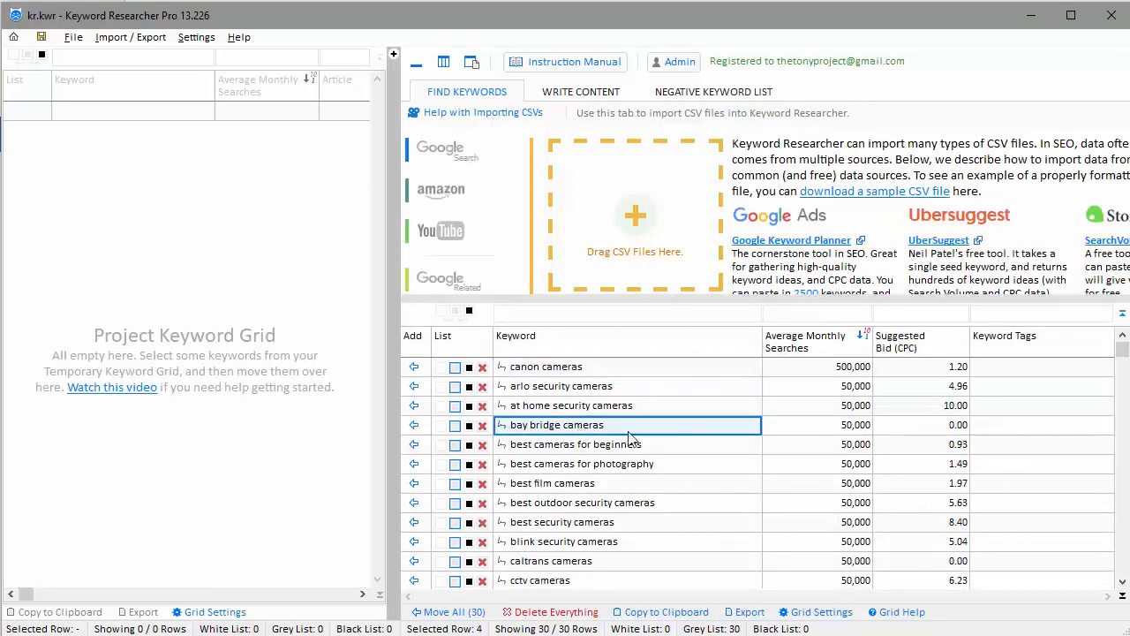
{"action": "left_click", "coordinate": [799, 407]}
{"action": "key", "text": "Down"}
{"action": "key", "text": "Down"}
{"action": "key", "text": "Down"}
{"action": "key", "text": "Down"}
{"action": "key", "text": "Down"}
{"action": "key", "text": "Down"}
{"action": "key", "text": "Down"}
{"action": "key", "text": "Down"}
{"action": "key", "text": "Down"}
{"action": "key", "text": "Down"}
{"action": "key", "text": "Down"}
{"action": "key", "text": "Down"}
{"action": "key", "text": "Down"}
{"action": "key", "text": "Down"}
{"action": "key", "text": "Down"}
{"action": "key", "text": "Down"}
{"action": "key", "text": "Down"}
{"action": "key", "text": "Down"}
{"action": "key", "text": "Down"}
{"action": "key", "text": "Down"}
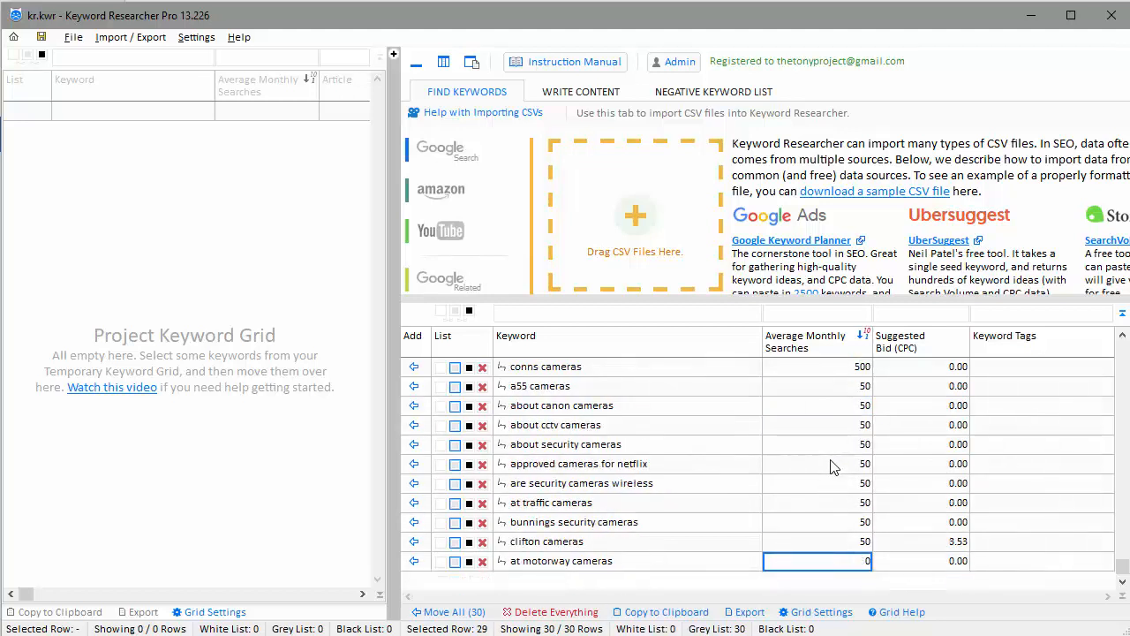
Compare search volumes for arlo security, bay bridge, cdot, calgary traffic and cctv cameras
{"action": "scroll", "coordinate": [831, 460], "scroll_direction": "up", "scroll_amount": 10}
{"action": "left_click", "coordinate": [795, 451]}
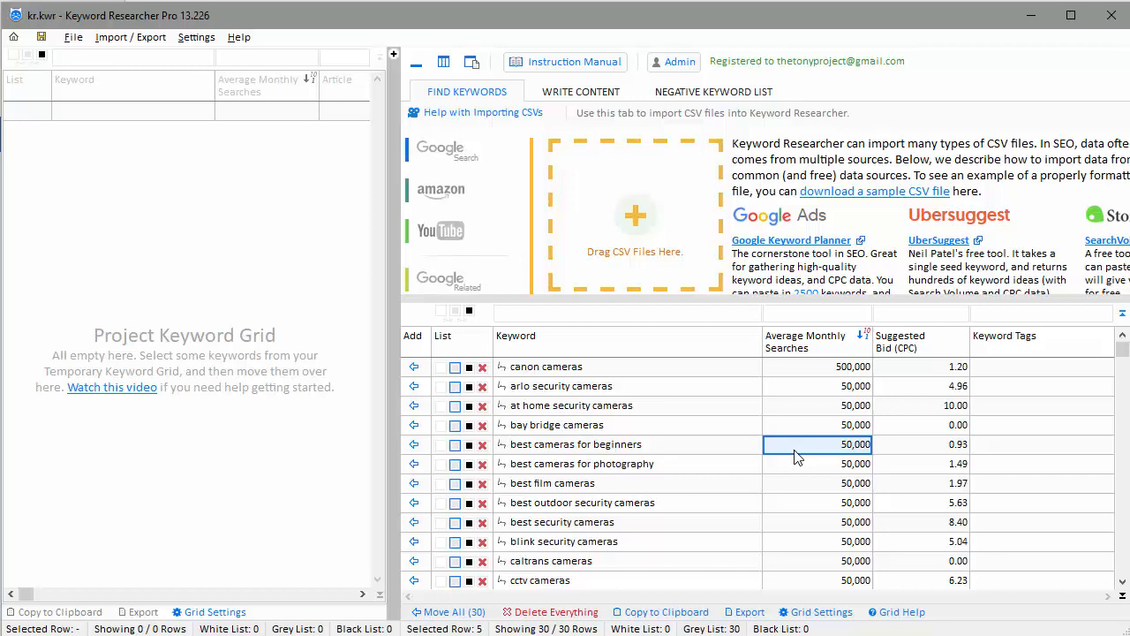
{"action": "left_click", "coordinate": [819, 389]}
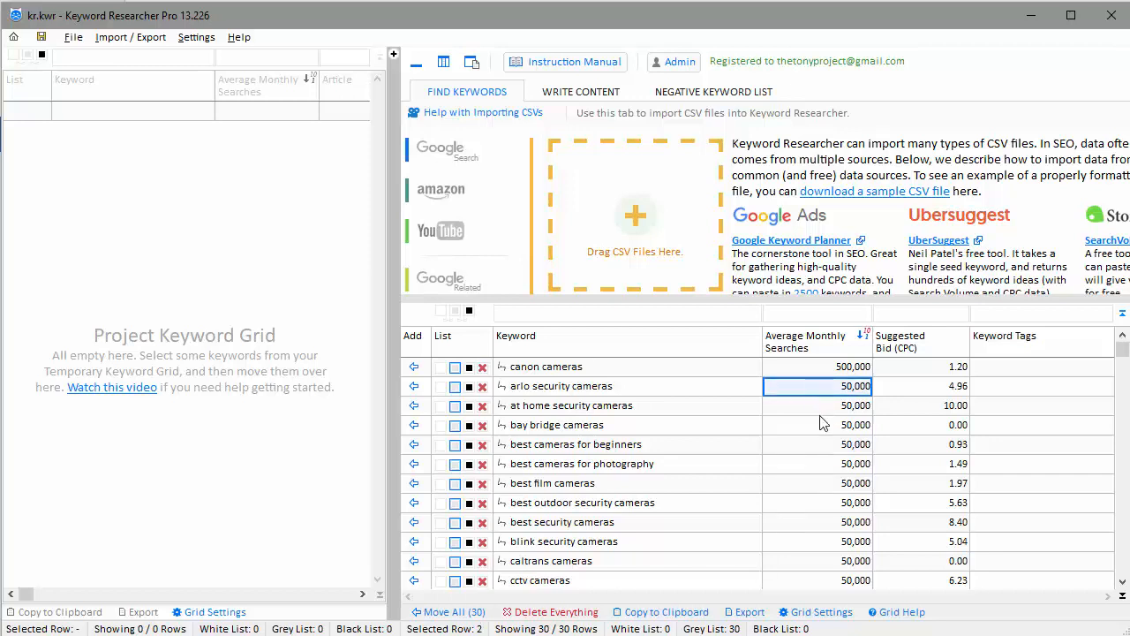
{"action": "left_click", "coordinate": [819, 424]}
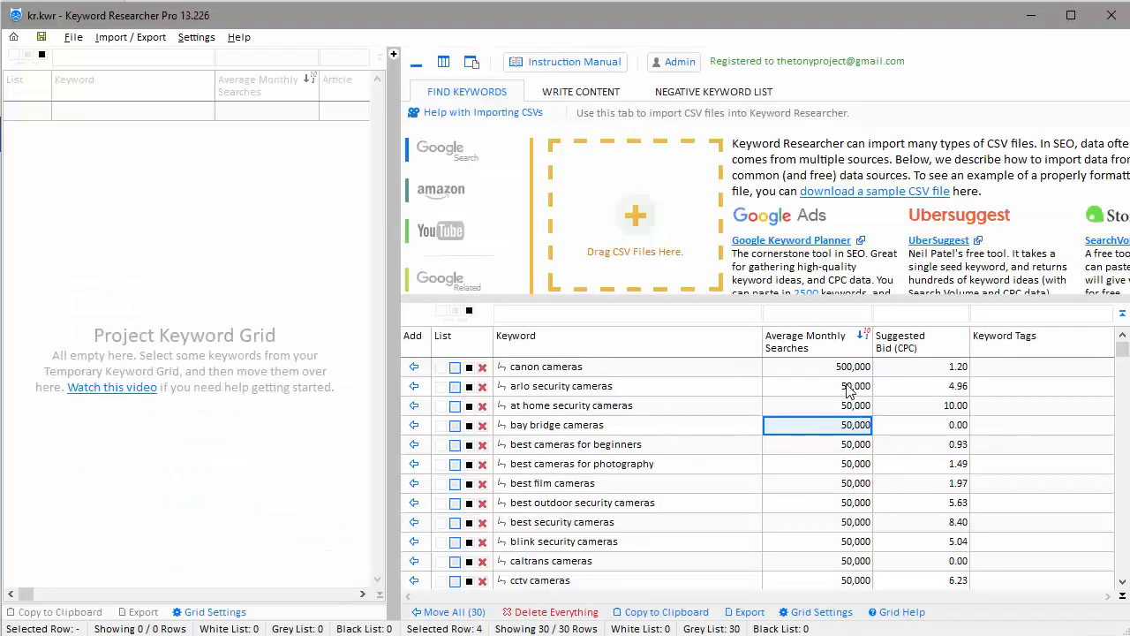
{"action": "left_click", "coordinate": [847, 392]}
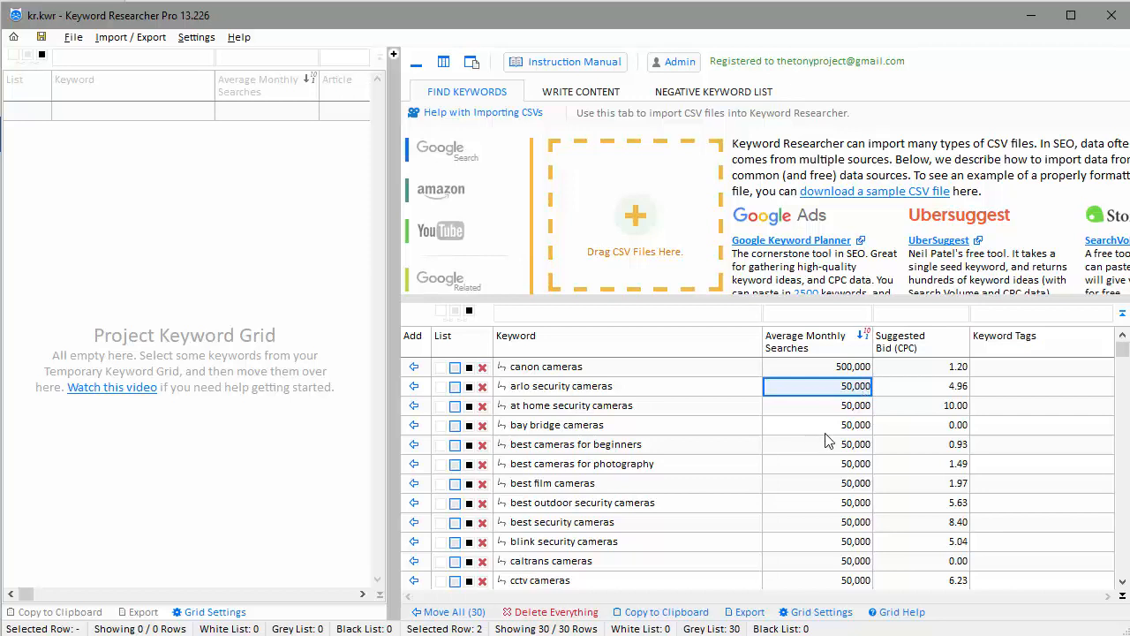
{"action": "key", "text": "Down"}
{"action": "key", "text": "Down"}
{"action": "key", "text": "Down"}
{"action": "key", "text": "Down"}
{"action": "key", "text": "Down"}
{"action": "key", "text": "Down"}
{"action": "key", "text": "Down"}
{"action": "key", "text": "Down"}
{"action": "key", "text": "Down"}
{"action": "key", "text": "Down"}
{"action": "key", "text": "Down"}
{"action": "key", "text": "Down"}
{"action": "key", "text": "Down"}
{"action": "key", "text": "Down"}
{"action": "key", "text": "Down"}
{"action": "key", "text": "Down"}
{"action": "key", "text": "Down"}
{"action": "key", "text": "Down"}
{"action": "key", "text": "Down"}
{"action": "key", "text": "Down"}
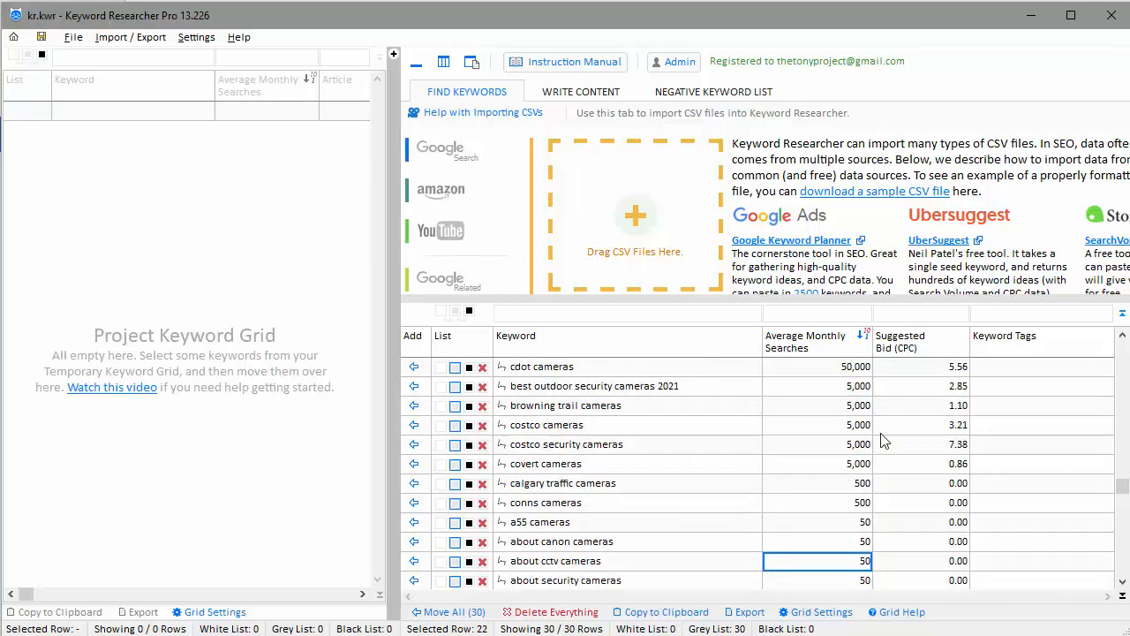
{"action": "key", "text": "ctrl+Home"}
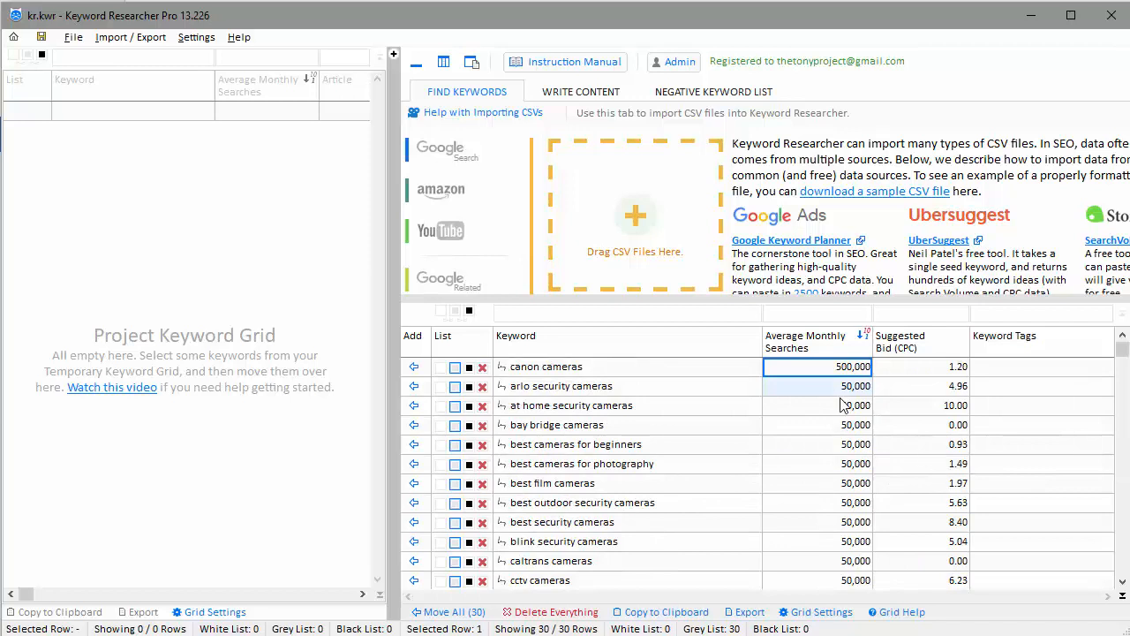
{"action": "left_click", "coordinate": [828, 424]}
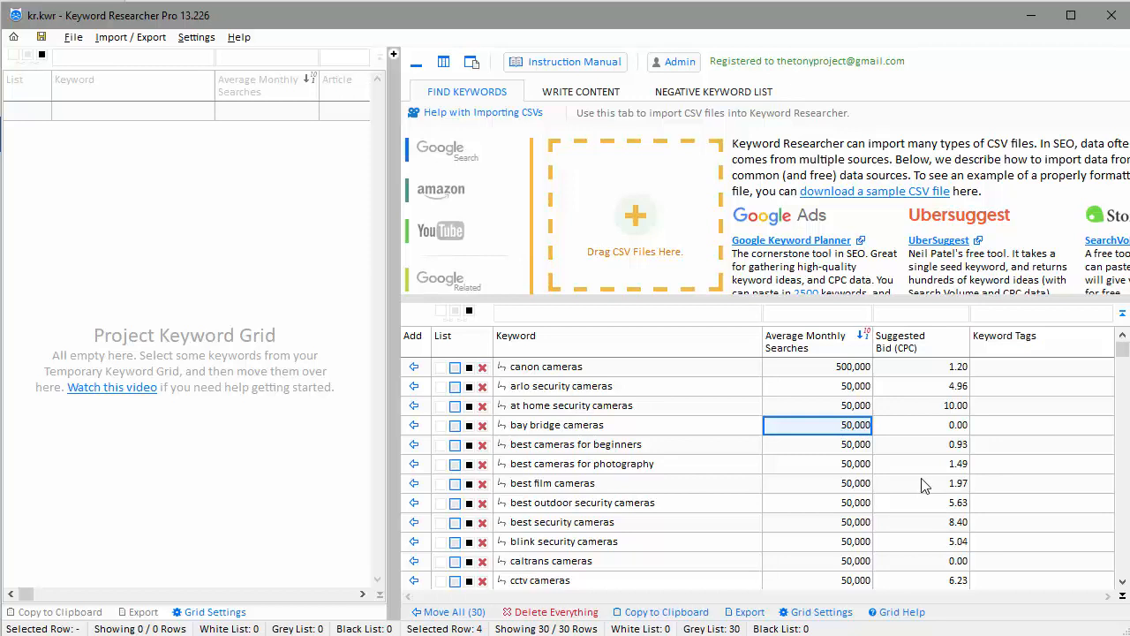
{"action": "key", "text": "Down"}
{"action": "key", "text": "Down"}
{"action": "key", "text": "Down"}
{"action": "key", "text": "Down"}
{"action": "key", "text": "Down"}
{"action": "key", "text": "Down"}
{"action": "key", "text": "Down"}
{"action": "key", "text": "Down"}
{"action": "key", "text": "Down"}
{"action": "key", "text": "Down"}
{"action": "key", "text": "Down"}
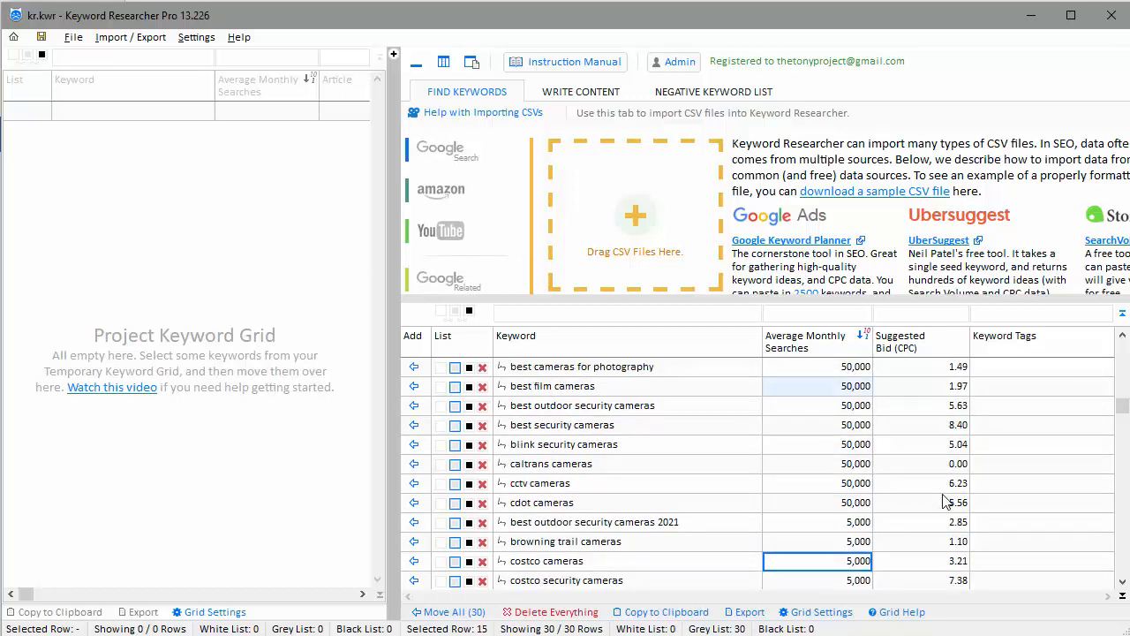
{"action": "key", "text": "Down"}
{"action": "key", "text": "Down"}
{"action": "key", "text": "Down"}
{"action": "left_click", "coordinate": [831, 447]}
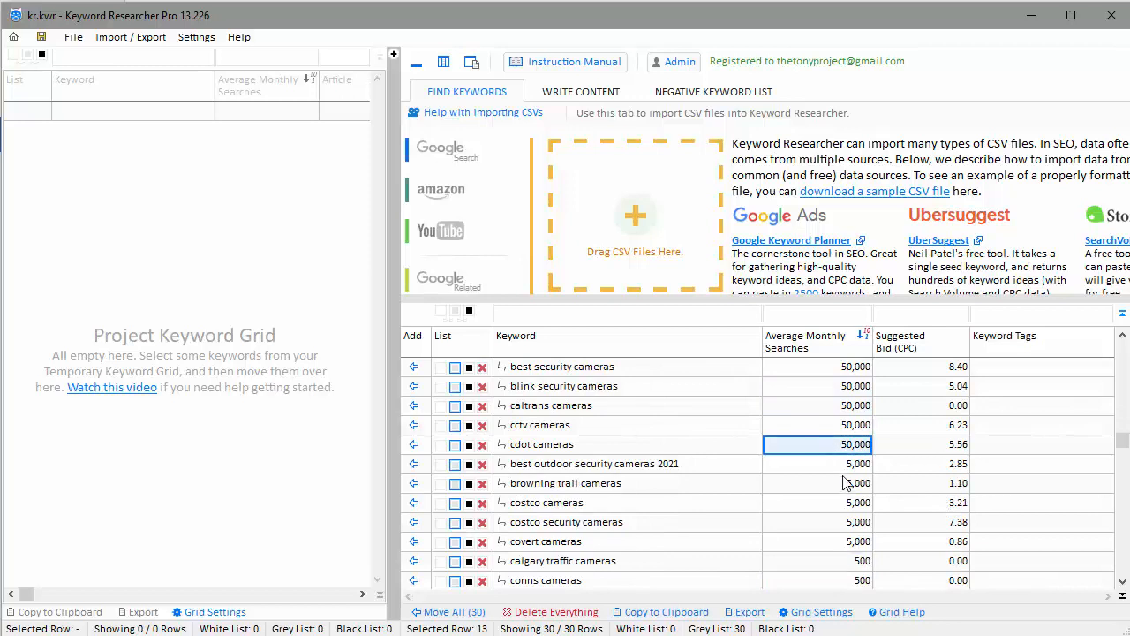
{"action": "key", "text": "Up"}
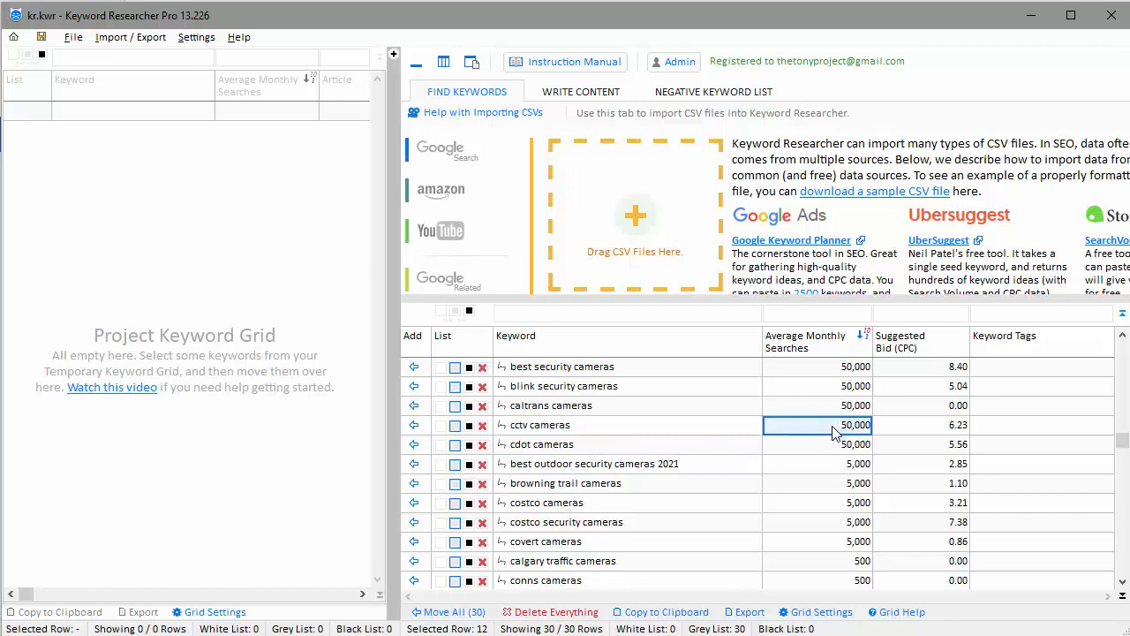
Contrast cctv cameras' 50,000 searches with costco cameras' 5,000, then choose Delete Everything
{"action": "left_click", "coordinate": [660, 510]}
{"action": "left_click", "coordinate": [800, 507]}
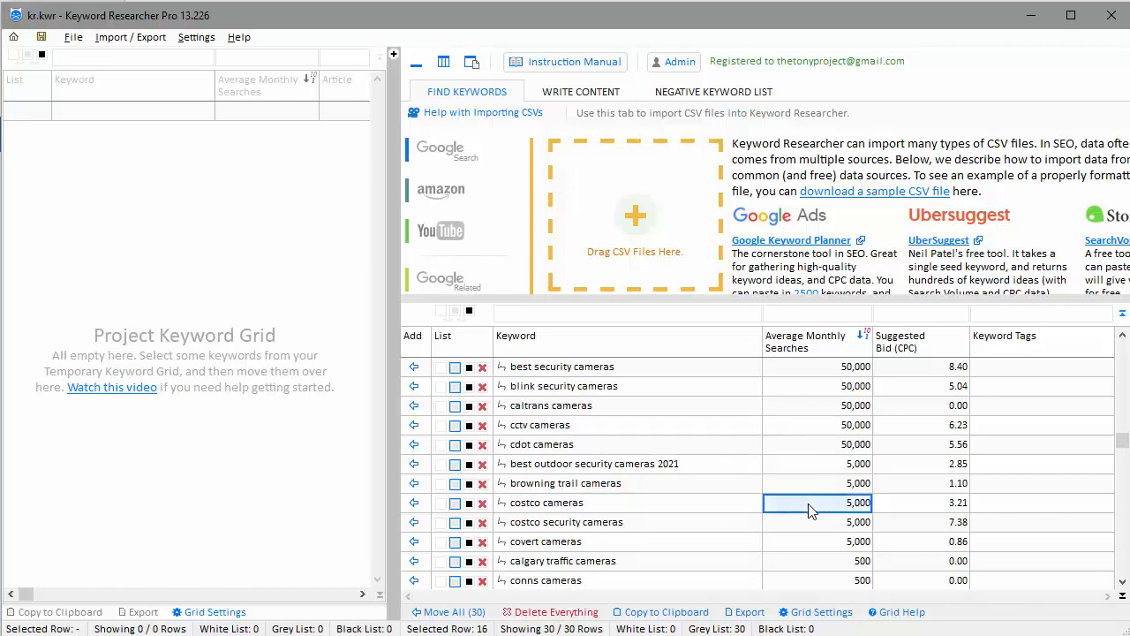
{"action": "left_click", "coordinate": [836, 431]}
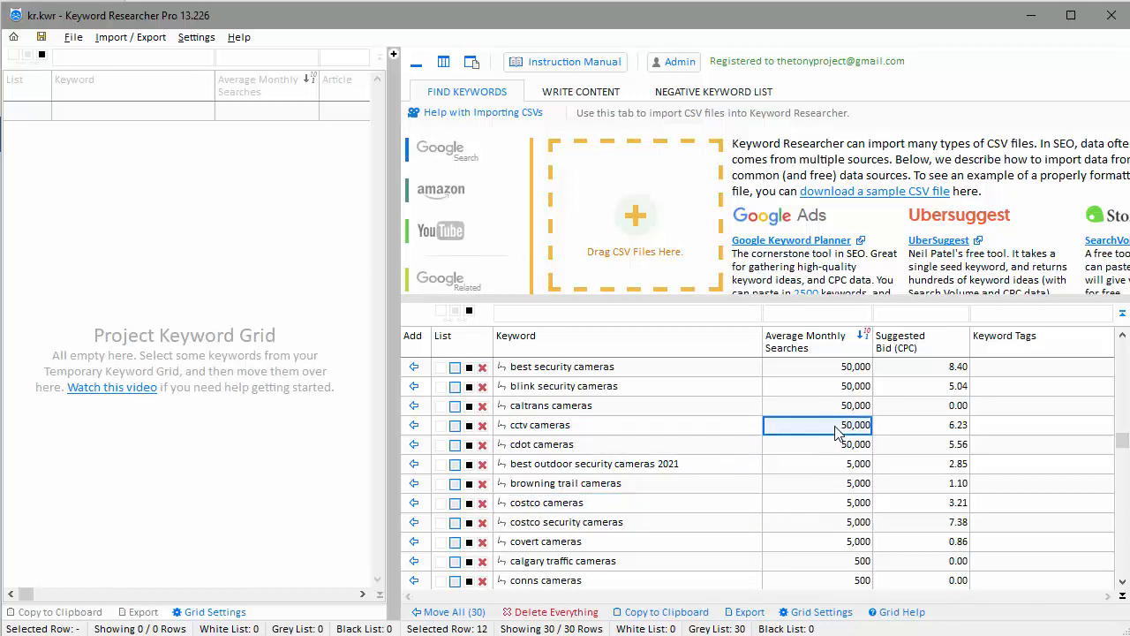
{"action": "left_click", "coordinate": [830, 508]}
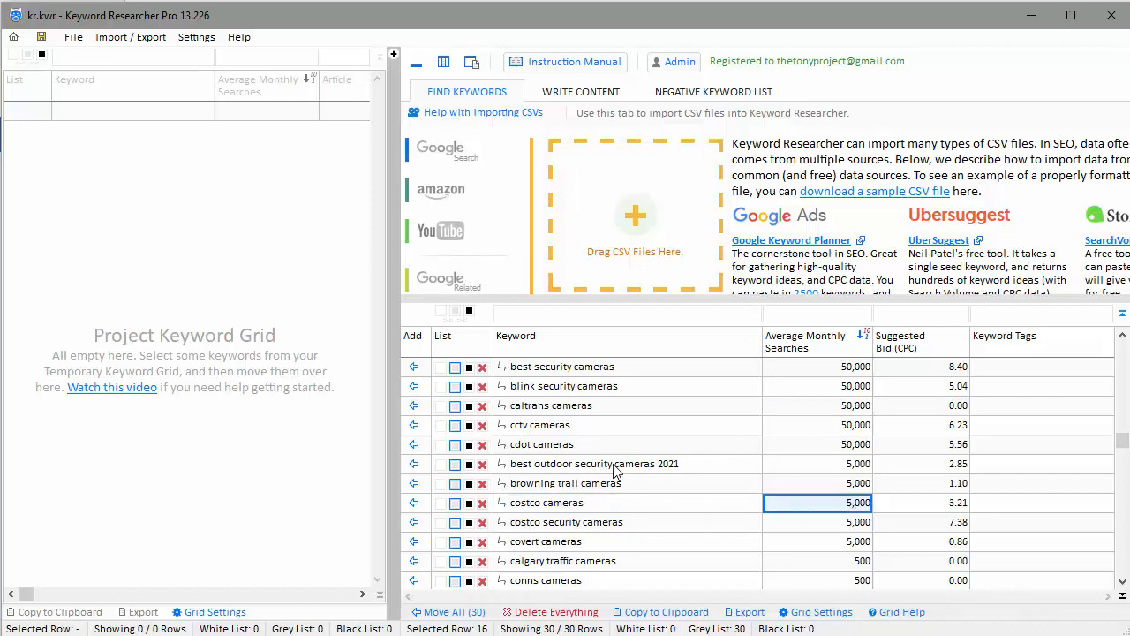
{"action": "left_click", "coordinate": [583, 428]}
{"action": "left_click", "coordinate": [570, 505]}
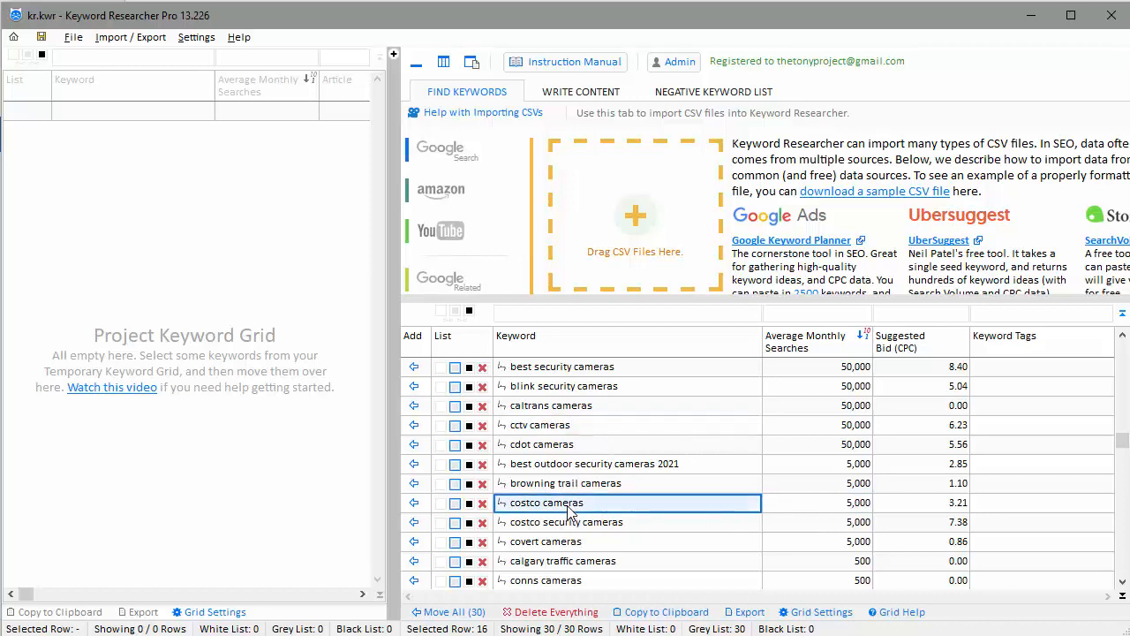
{"action": "left_click", "coordinate": [817, 411]}
{"action": "left_click", "coordinate": [826, 508]}
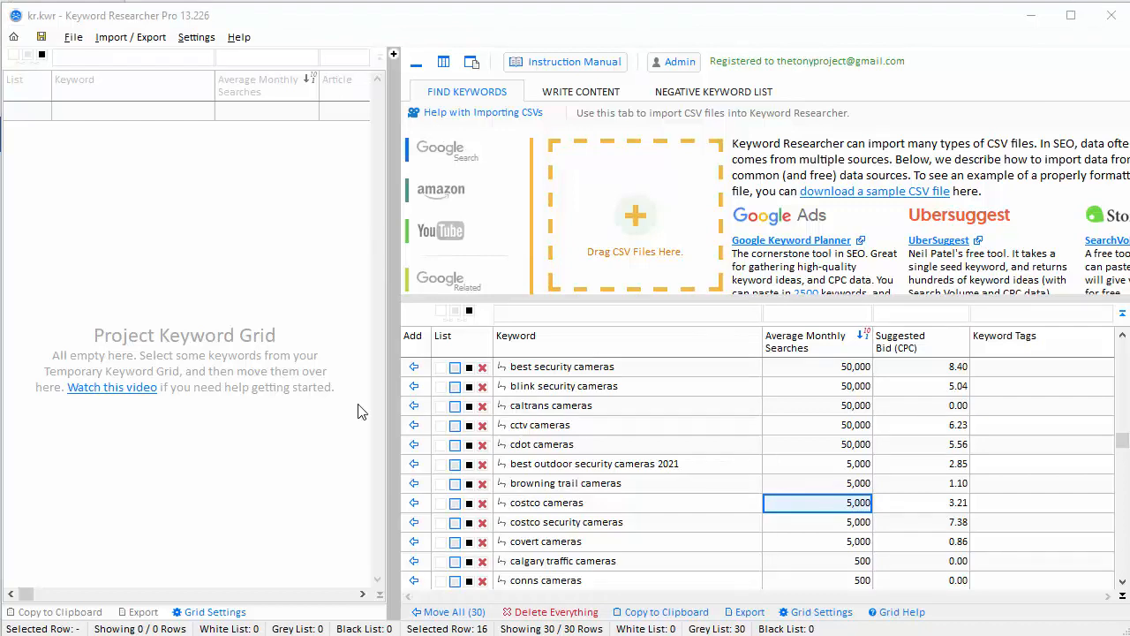
{"action": "left_click", "coordinate": [551, 612]}
Confirm emptying the temporary grid and open Keyword Planner's Discover new keywords card
{"action": "left_click", "coordinate": [512, 576]}
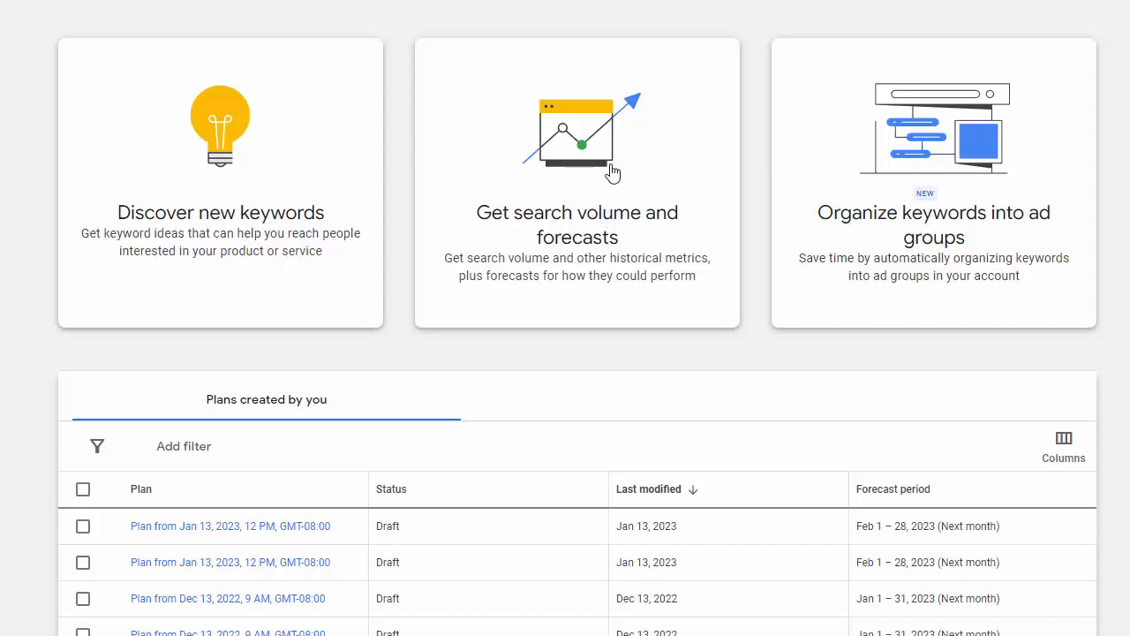
{"action": "left_click", "coordinate": [221, 180]}
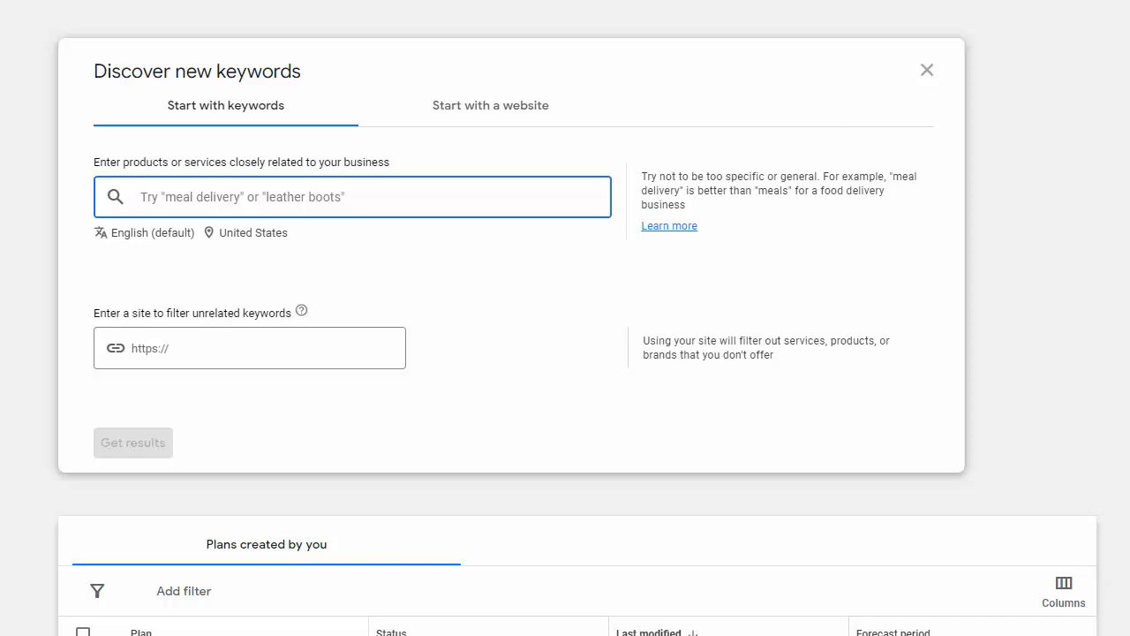
Enter seeds camera bags, camera tripod and camera tutorial and fetch the 5,222 keyword ideas
{"action": "type", "text": "camera bags"}
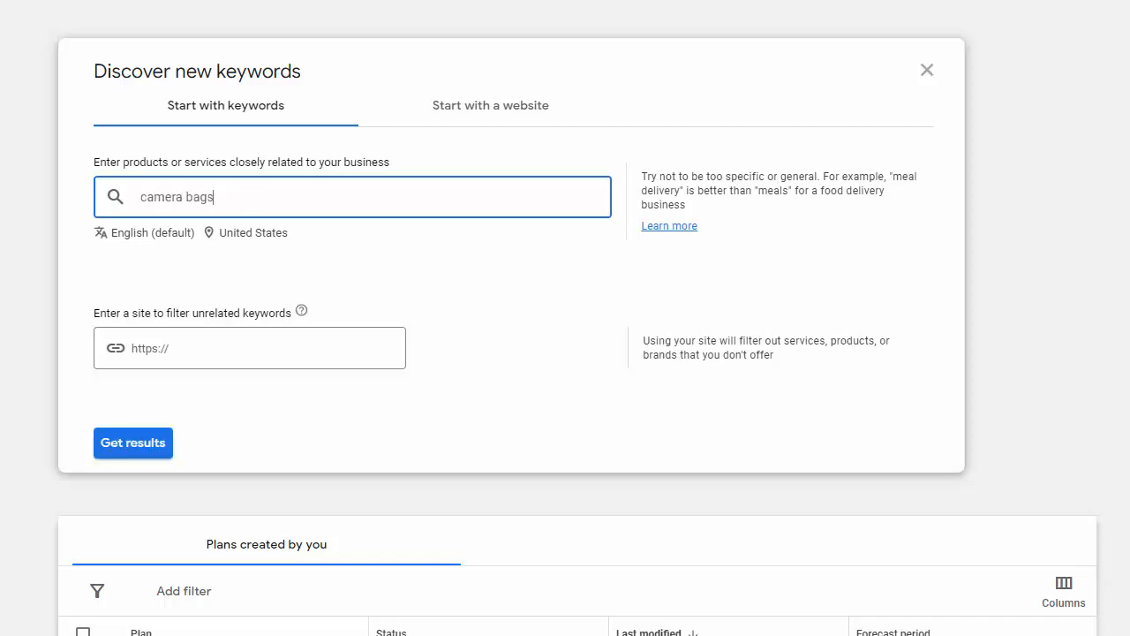
{"action": "key", "text": "Return"}
{"action": "type", "text": "camera "}
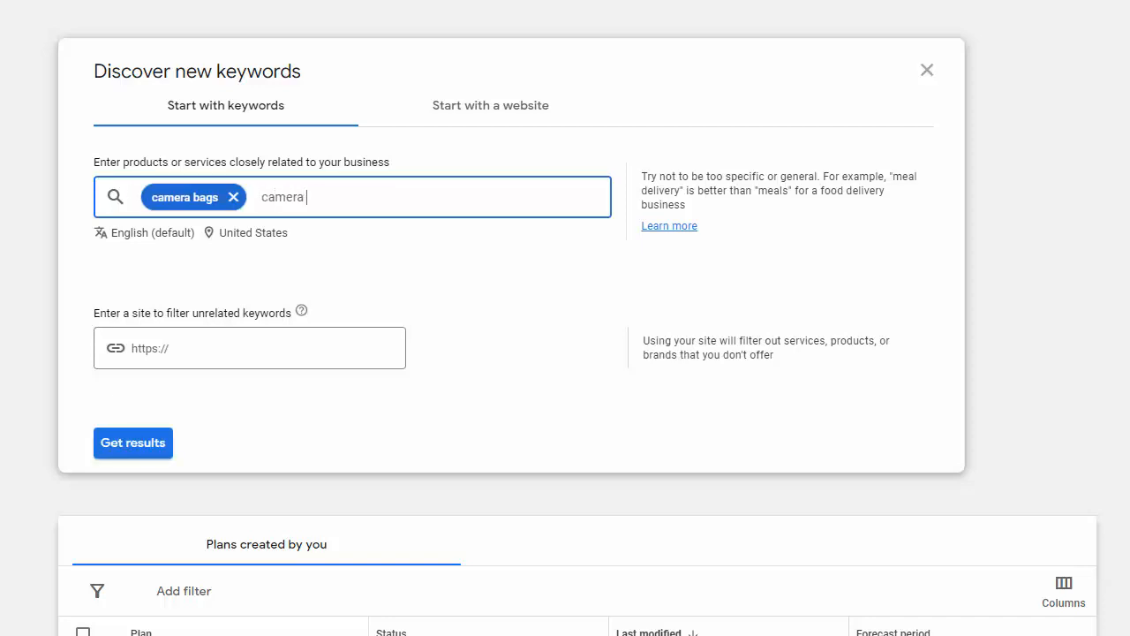
{"action": "type", "text": "tripod"}
{"action": "key", "text": "Return"}
{"action": "type", "text": "cam"}
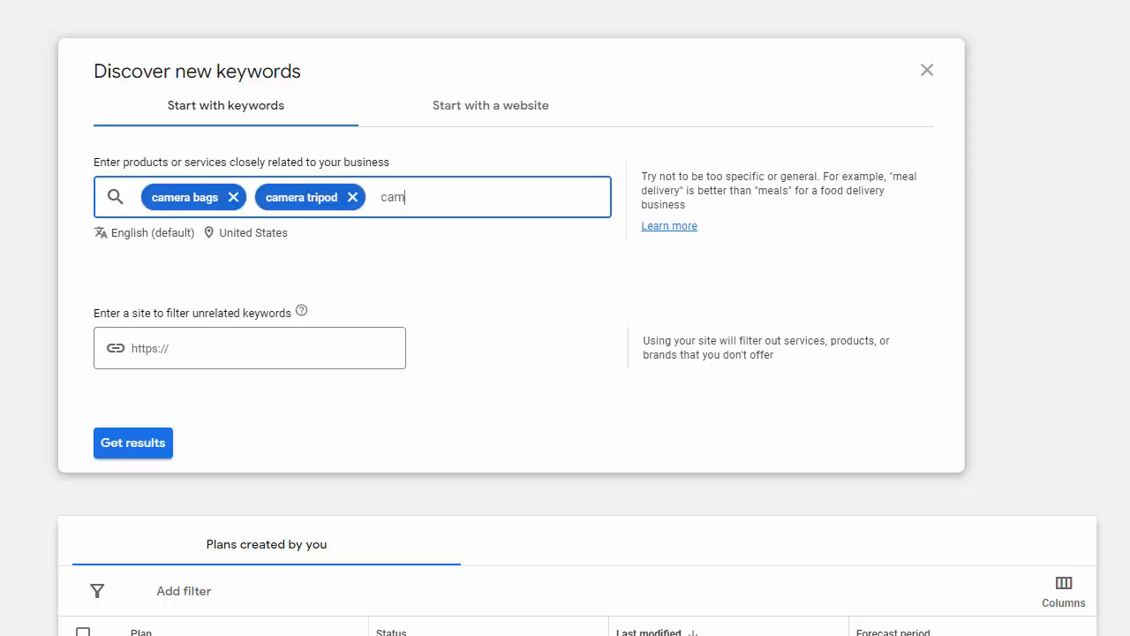
{"action": "type", "text": "era tutorial"}
{"action": "key", "text": "Return"}
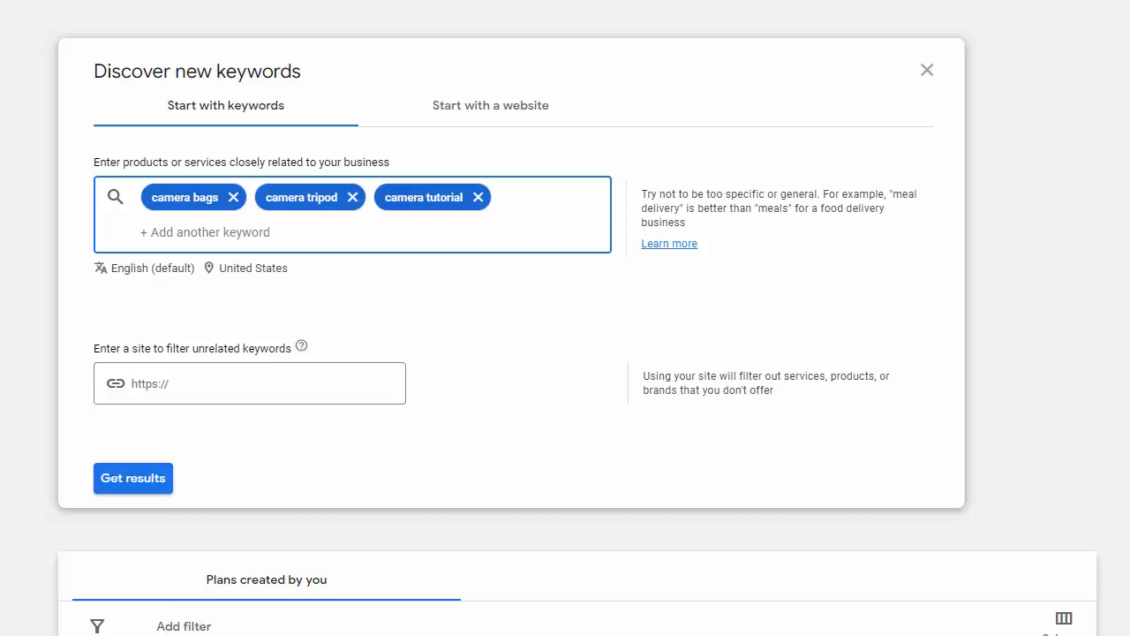
{"action": "left_click", "coordinate": [104, 474]}
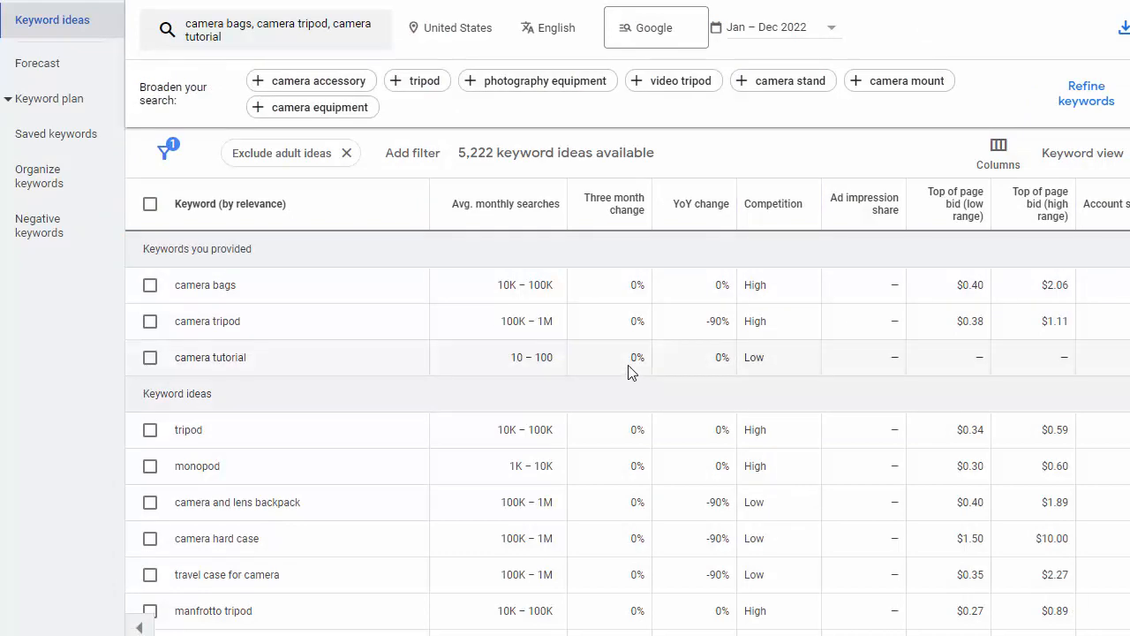
Download the 5,222 camera-accessory keyword ideas from Keyword Planner as a CSV file
{"action": "scroll", "coordinate": [631, 371], "scroll_direction": "down", "scroll_amount": 3}
{"action": "scroll", "coordinate": [630, 371], "scroll_direction": "down", "scroll_amount": 12}
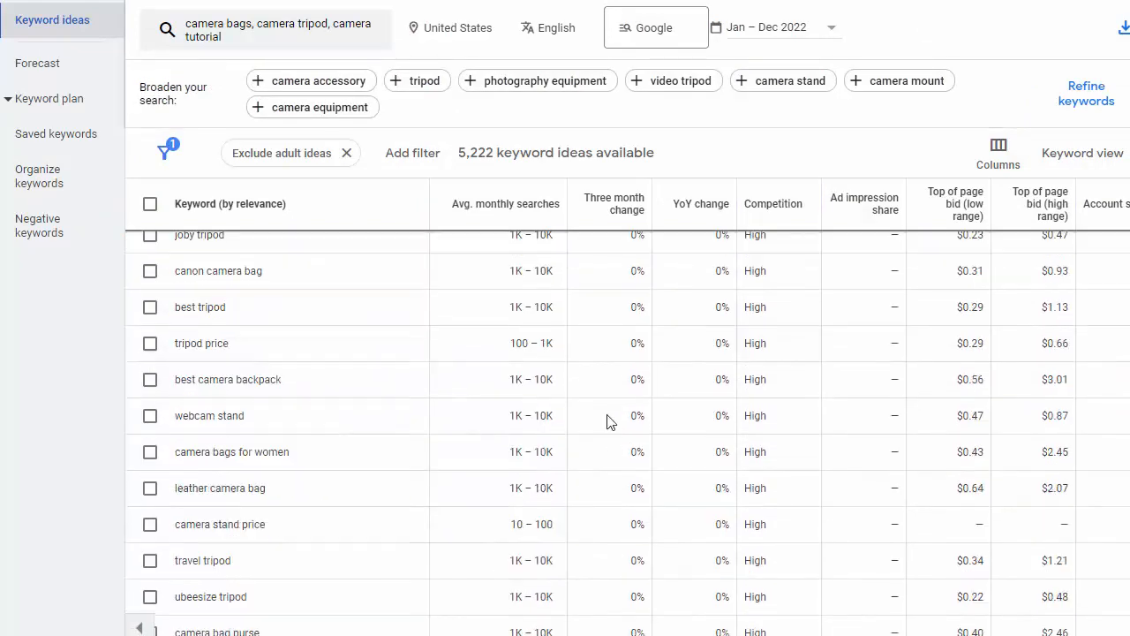
{"action": "scroll", "coordinate": [456, 386], "scroll_direction": "down", "scroll_amount": 12}
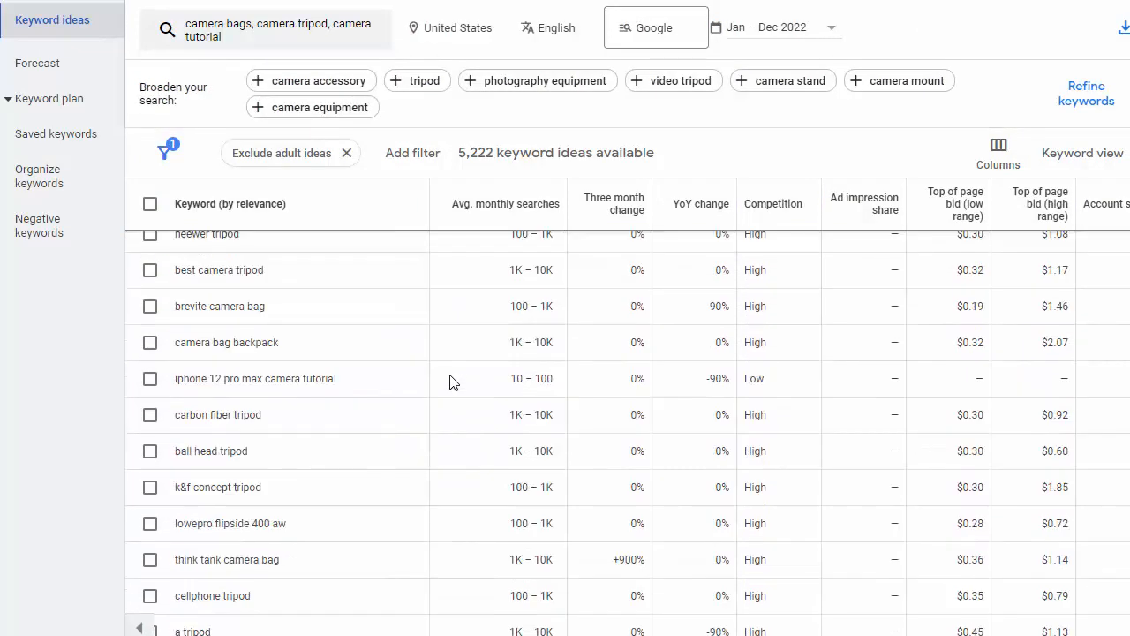
{"action": "scroll", "coordinate": [453, 382], "scroll_direction": "down", "scroll_amount": 4}
{"action": "scroll", "coordinate": [479, 380], "scroll_direction": "up", "scroll_amount": 8}
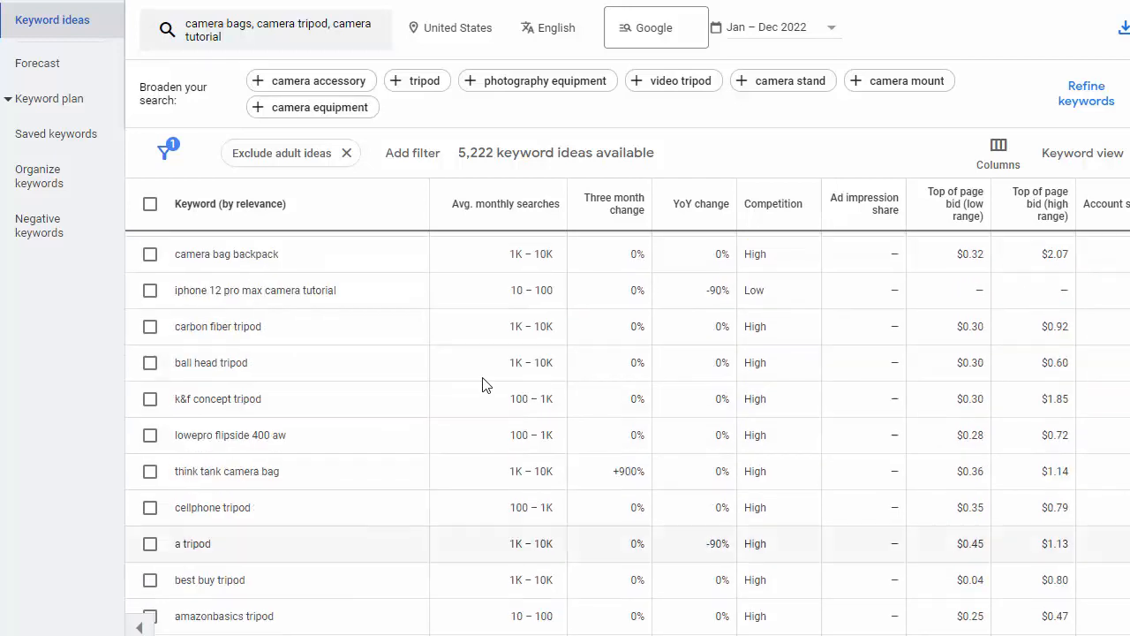
{"action": "scroll", "coordinate": [481, 388], "scroll_direction": "up", "scroll_amount": 6}
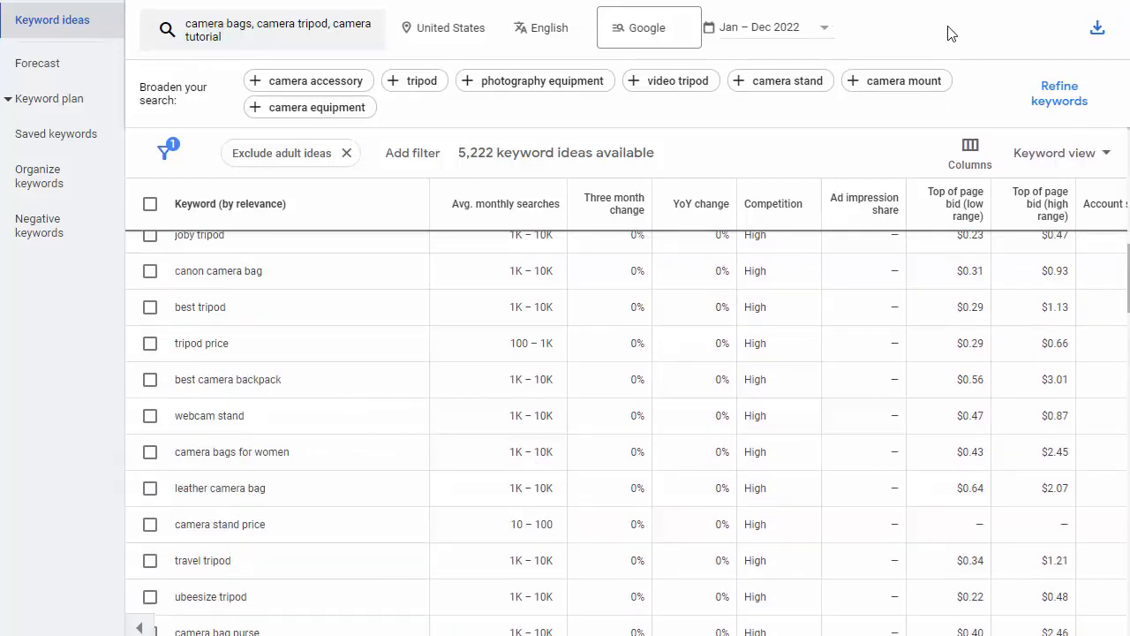
{"action": "left_click", "coordinate": [1094, 31]}
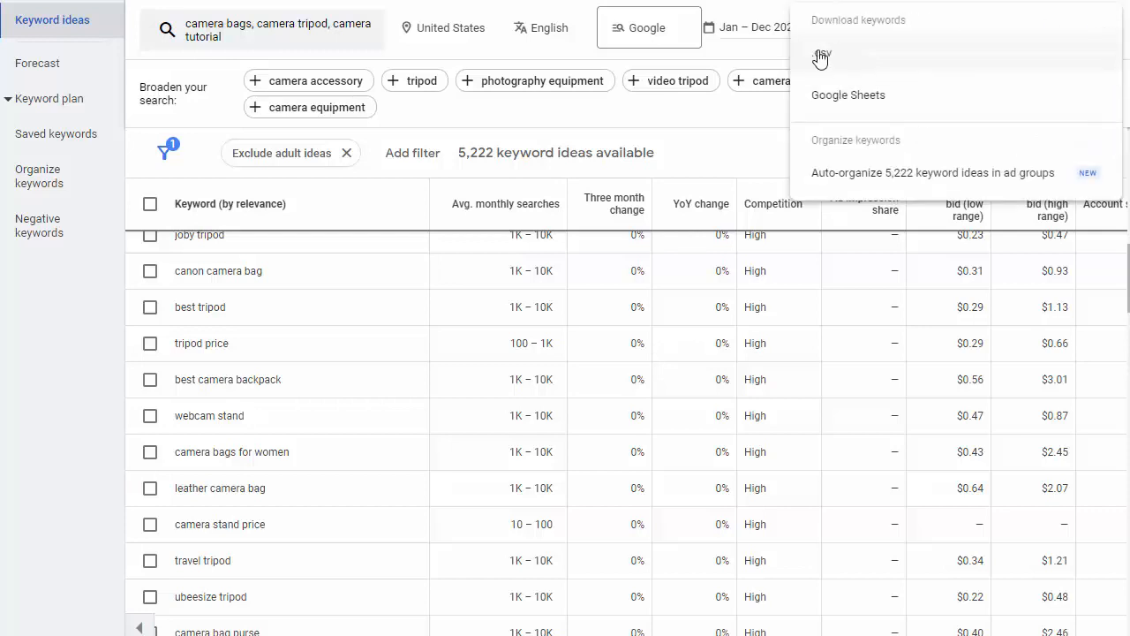
{"action": "left_click", "coordinate": [821, 57]}
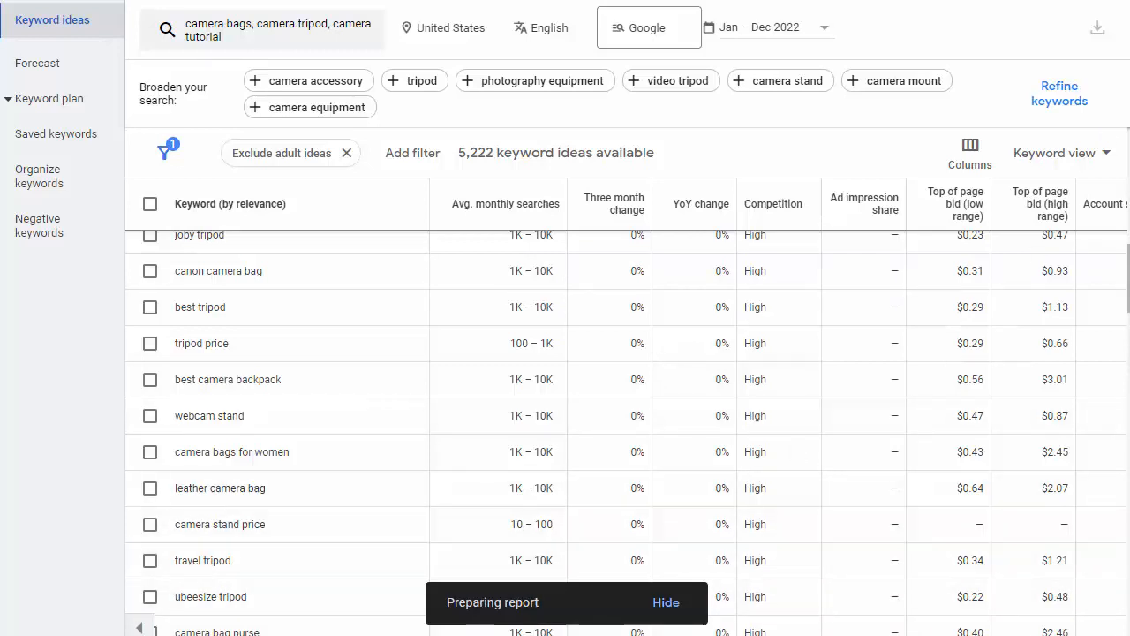
Import 'Keyword Stats 2023-01-13 at 12_43_48.csv' into Keyword Researcher Pro's Drag CSV Files Here box
{"action": "left_click_drag", "start_coordinate": [1128, 232], "coordinate": [980, 166]}
{"action": "left_click", "coordinate": [851, 369]}
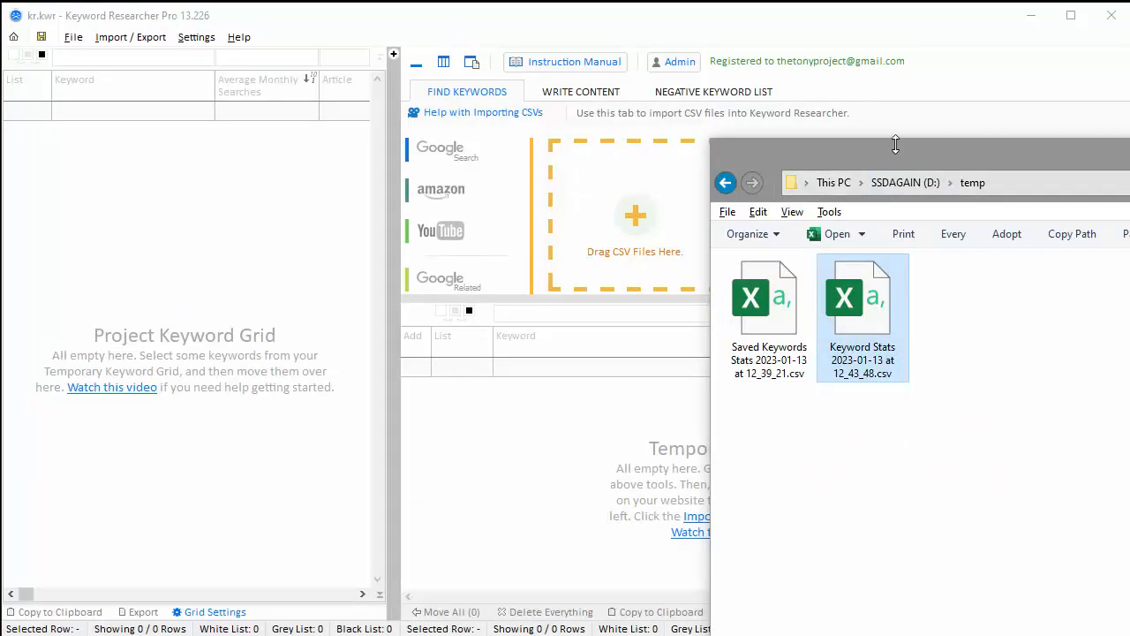
{"action": "left_click_drag", "start_coordinate": [888, 156], "coordinate": [1009, 128]}
{"action": "left_click_drag", "start_coordinate": [995, 284], "coordinate": [663, 247]}
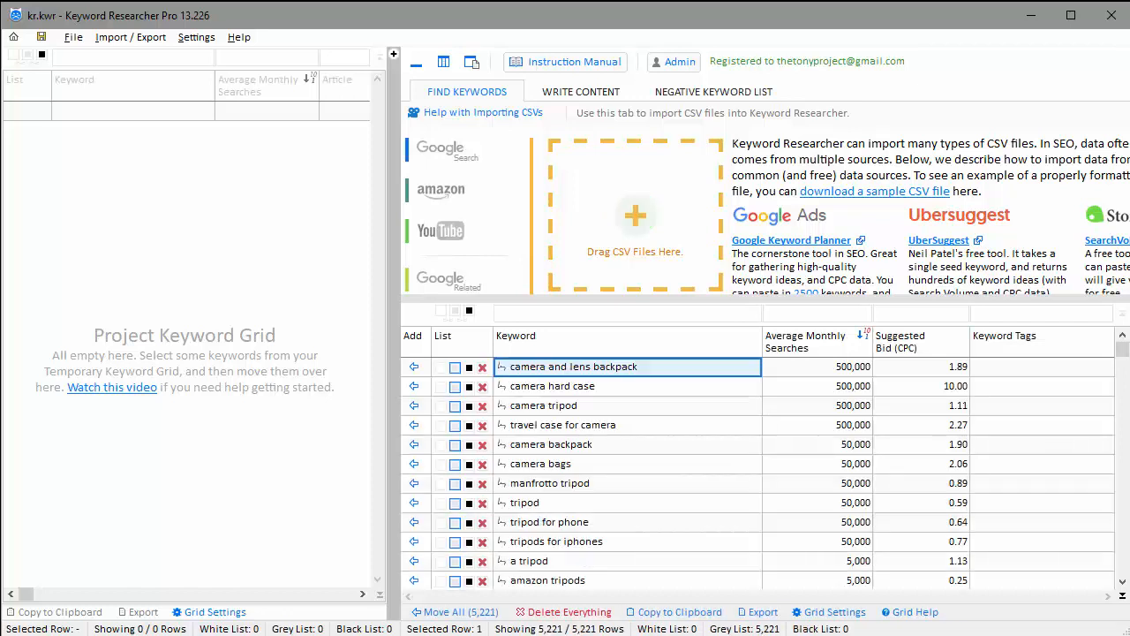
Browse imported keywords like 'best camera backpack for travel', checking searches and bids, then adjust window height
{"action": "left_click", "coordinate": [630, 445]}
{"action": "key", "text": "Down"}
{"action": "key", "text": "Down"}
{"action": "key", "text": "Down"}
{"action": "key", "text": "Down"}
{"action": "key", "text": "Down"}
{"action": "key", "text": "Down"}
{"action": "key", "text": "Down"}
{"action": "key", "text": "Down"}
{"action": "key", "text": "Down"}
{"action": "key", "text": "Down"}
{"action": "key", "text": "Down"}
{"action": "key", "text": "Down"}
{"action": "key", "text": "Down"}
{"action": "key", "text": "Down"}
{"action": "key", "text": "Down"}
{"action": "key", "text": "Down"}
{"action": "key", "text": "Down"}
{"action": "key", "text": "Down"}
{"action": "key", "text": "Down"}
{"action": "key", "text": "Down"}
{"action": "key", "text": "Down"}
{"action": "key", "text": "Down"}
{"action": "key", "text": "Down"}
{"action": "key", "text": "Down"}
{"action": "key", "text": "Down"}
{"action": "key", "text": "Down"}
{"action": "key", "text": "Down"}
{"action": "key", "text": "Down"}
{"action": "key", "text": "Down"}
{"action": "key", "text": "Down"}
{"action": "key", "text": "Down"}
{"action": "key", "text": "Down"}
{"action": "key", "text": "Down"}
{"action": "key", "text": "Down"}
{"action": "key", "text": "Down"}
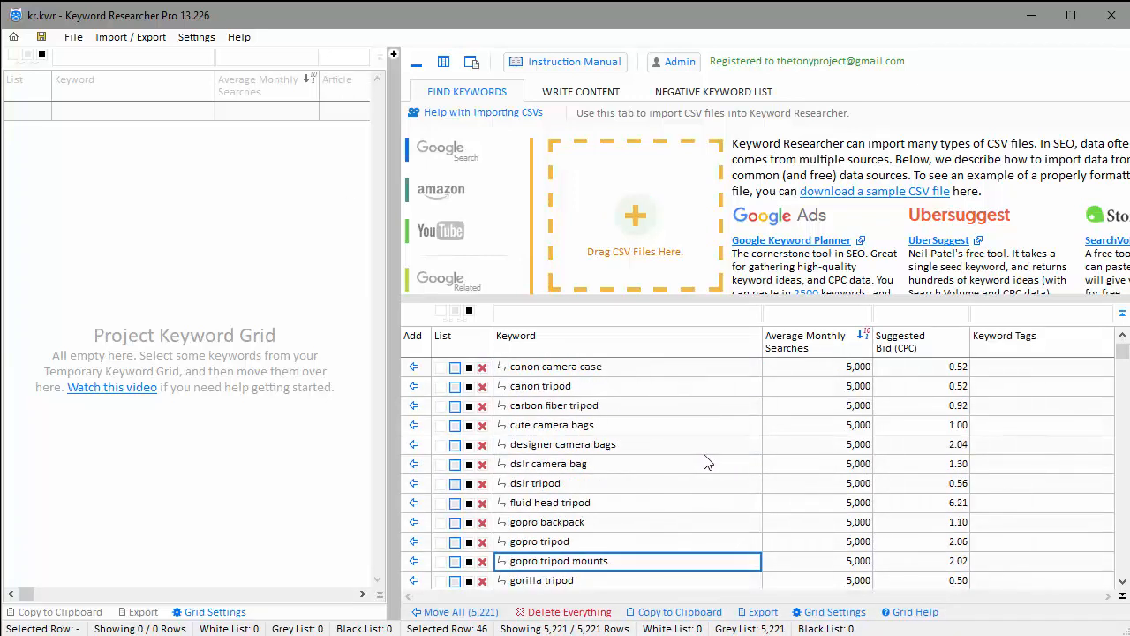
{"action": "key", "text": "Down"}
{"action": "key", "text": "Down"}
{"action": "key", "text": "Down"}
{"action": "key", "text": "Down"}
{"action": "key", "text": "Down"}
{"action": "key", "text": "Down"}
{"action": "key", "text": "Down"}
{"action": "key", "text": "Down"}
{"action": "key", "text": "Down"}
{"action": "key", "text": "Down"}
{"action": "key", "text": "Down"}
{"action": "key", "text": "Down"}
{"action": "key", "text": "Down"}
{"action": "key", "text": "Down"}
{"action": "key", "text": "Down"}
{"action": "key", "text": "Down"}
{"action": "key", "text": "Down"}
{"action": "key", "text": "Down"}
{"action": "key", "text": "Down"}
{"action": "key", "text": "Down"}
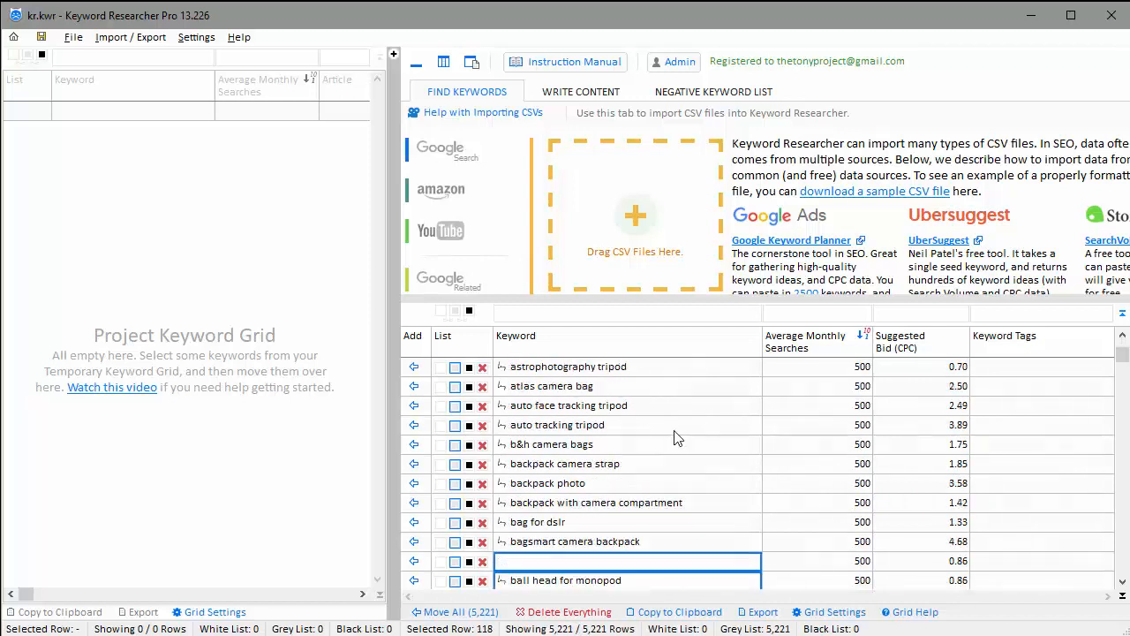
{"action": "left_click", "coordinate": [660, 413]}
{"action": "left_click", "coordinate": [782, 407]}
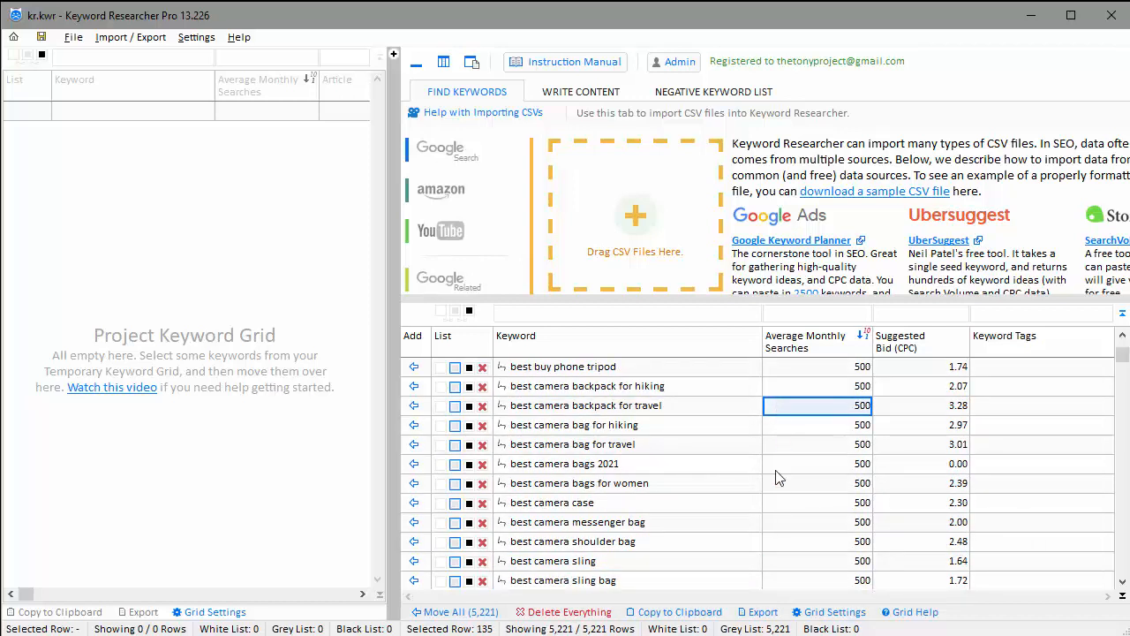
{"action": "left_click", "coordinate": [917, 409]}
{"action": "key", "text": "Up"}
{"action": "key", "text": "Up"}
{"action": "key", "text": "Up"}
{"action": "key", "text": "Up"}
{"action": "key", "text": "Up"}
{"action": "key", "text": "Up"}
{"action": "key", "text": "Up"}
{"action": "key", "text": "Up"}
{"action": "key", "text": "Up"}
{"action": "key", "text": "Up"}
{"action": "key", "text": "Up"}
{"action": "key", "text": "Up"}
{"action": "key", "text": "Up"}
{"action": "key", "text": "Up"}
{"action": "key", "text": "Up"}
{"action": "key", "text": "Up"}
{"action": "key", "text": "Up"}
{"action": "key", "text": "Up"}
{"action": "key", "text": "Up"}
{"action": "key", "text": "Up"}
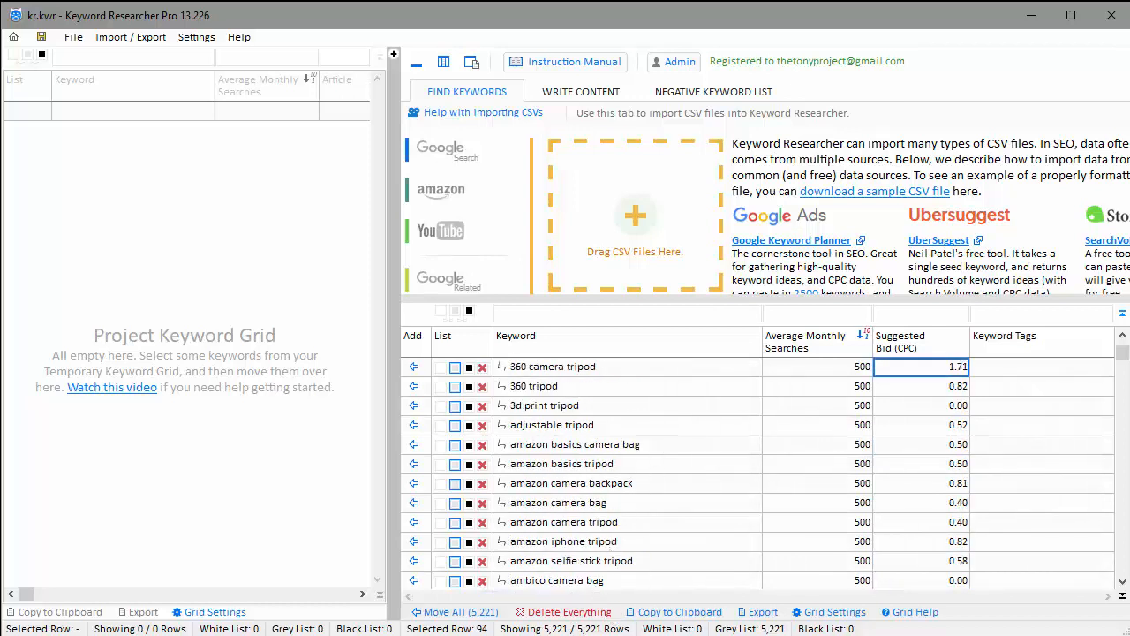
{"action": "left_click_drag", "start_coordinate": [566, 635], "coordinate": [566, 623]}
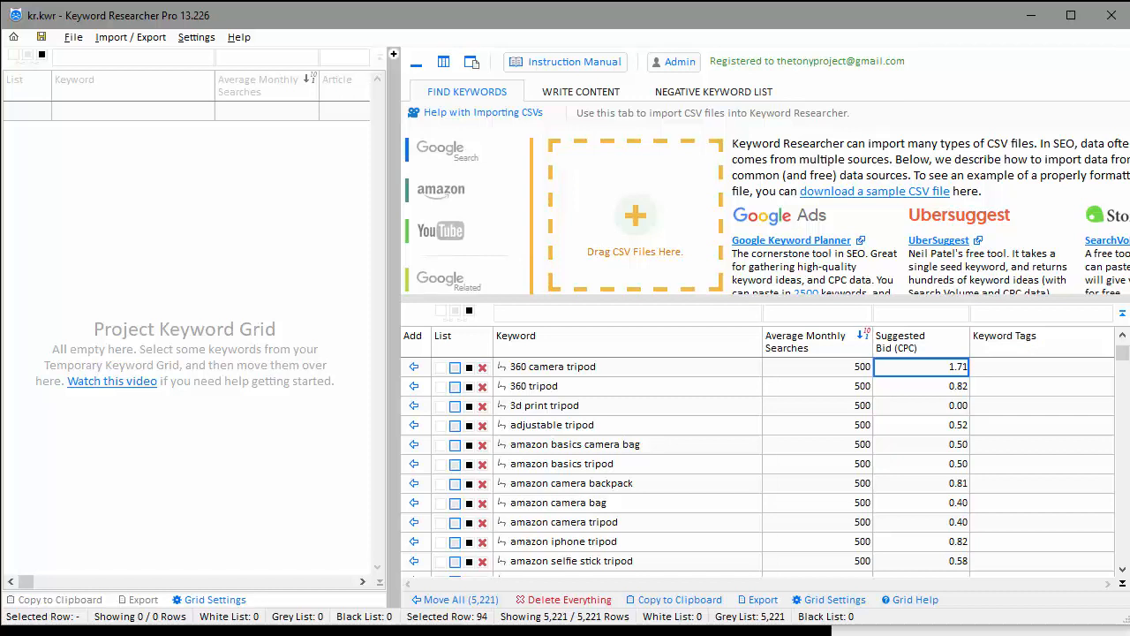
{"action": "left_click_drag", "start_coordinate": [636, 625], "coordinate": [635, 632]}
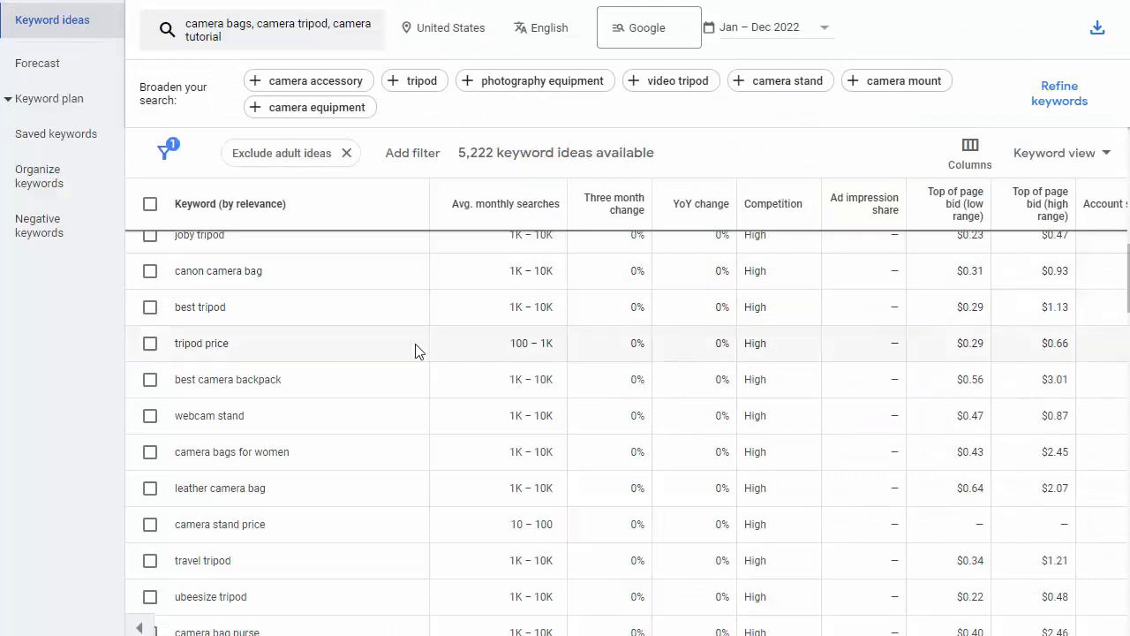
{"action": "scroll", "coordinate": [424, 346], "scroll_direction": "down", "scroll_amount": 6}
{"action": "scroll", "coordinate": [434, 338], "scroll_direction": "down", "scroll_amount": 2}
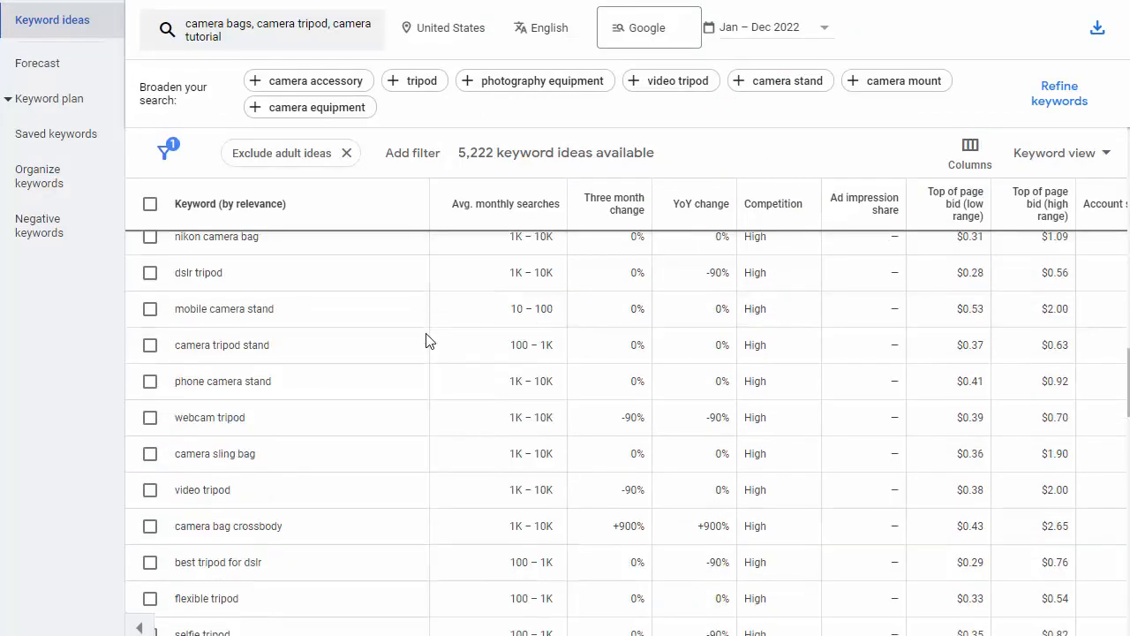
{"action": "scroll", "coordinate": [426, 341], "scroll_direction": "down", "scroll_amount": 10}
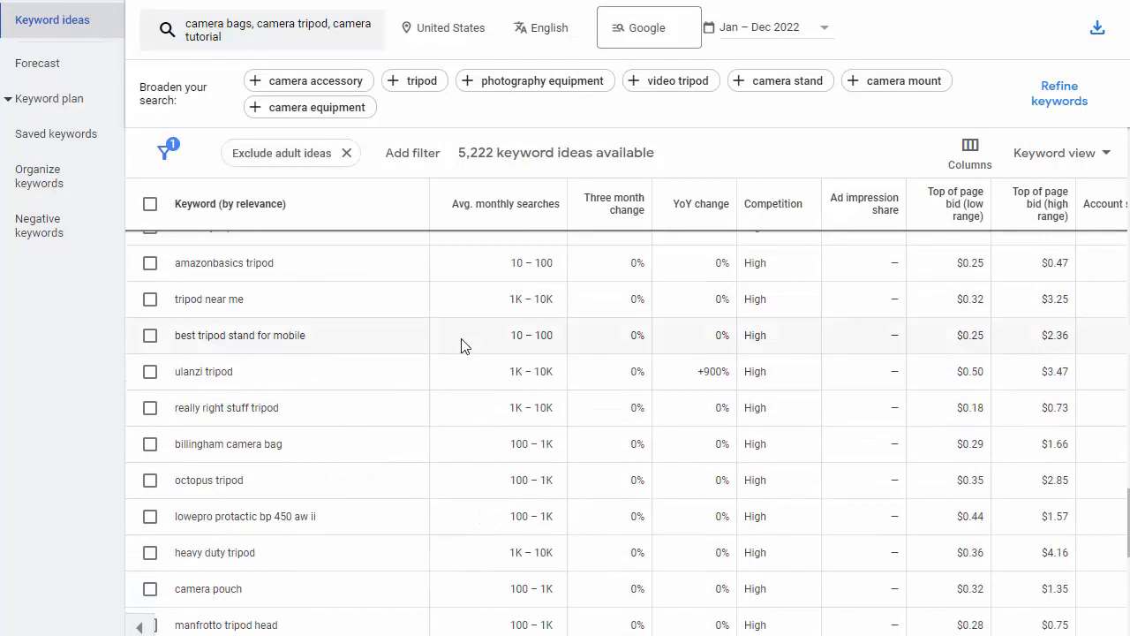
{"action": "scroll", "coordinate": [460, 345], "scroll_direction": "down", "scroll_amount": 7}
{"action": "scroll", "coordinate": [464, 365], "scroll_direction": "up", "scroll_amount": 3}
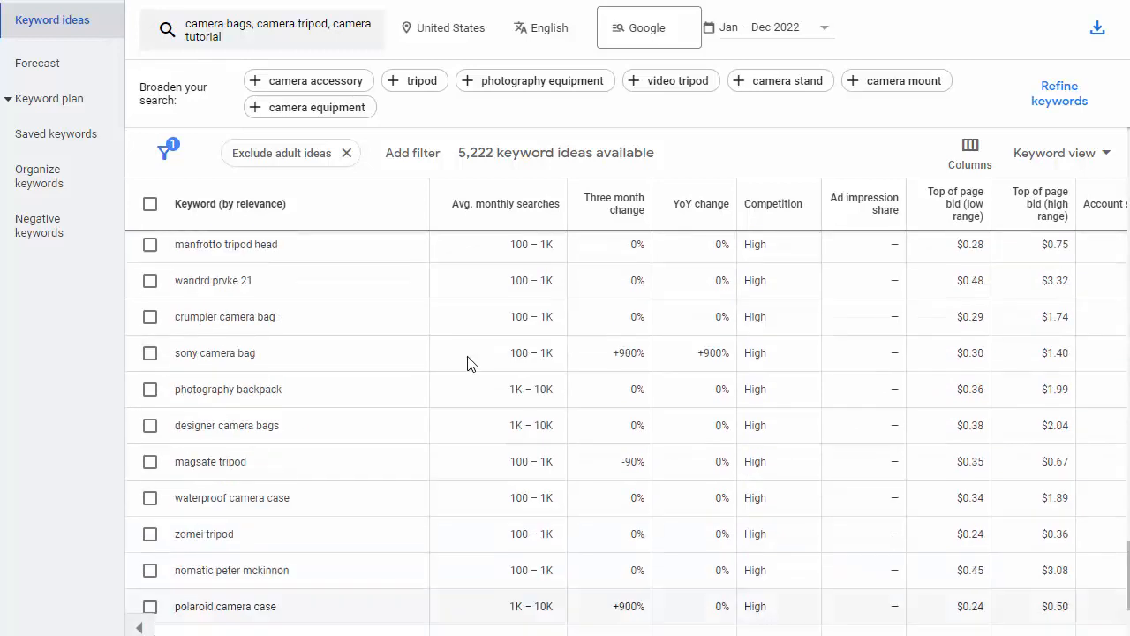
{"action": "scroll", "coordinate": [469, 361], "scroll_direction": "up", "scroll_amount": 8}
{"action": "scroll", "coordinate": [470, 364], "scroll_direction": "up", "scroll_amount": 4}
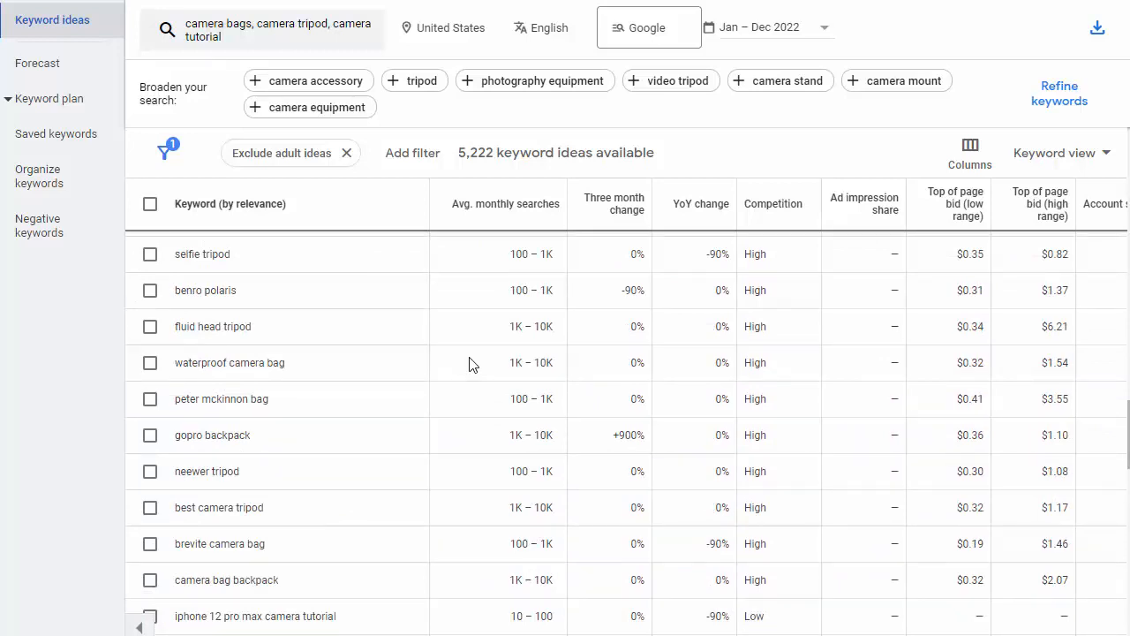
{"action": "scroll", "coordinate": [496, 386], "scroll_direction": "up", "scroll_amount": 3}
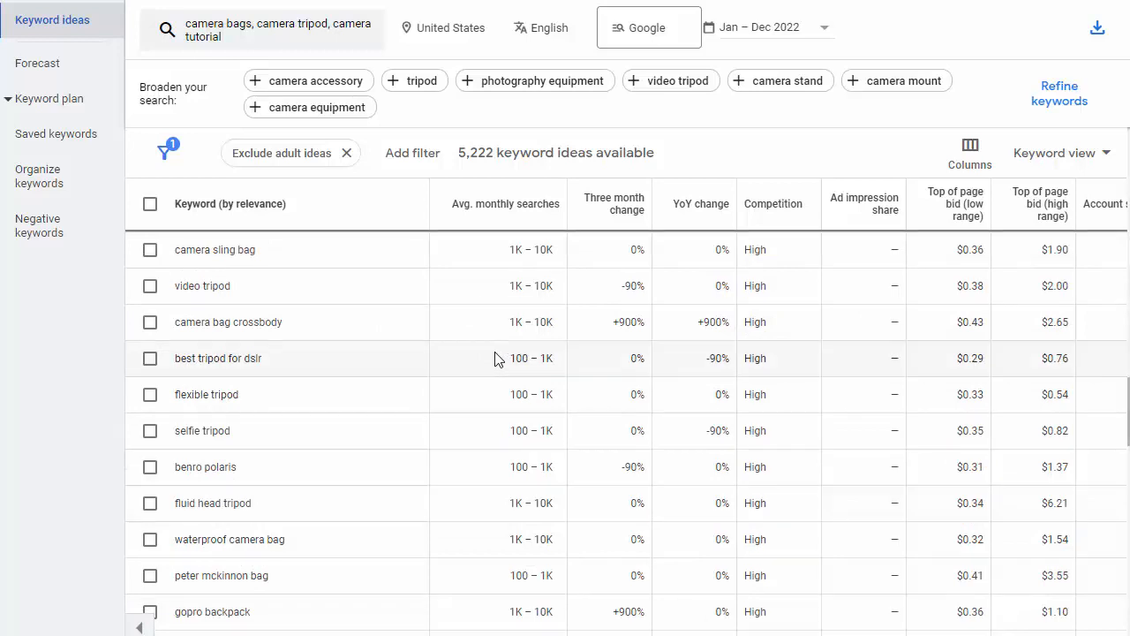
{"action": "scroll", "coordinate": [560, 415], "scroll_direction": "down", "scroll_amount": 3}
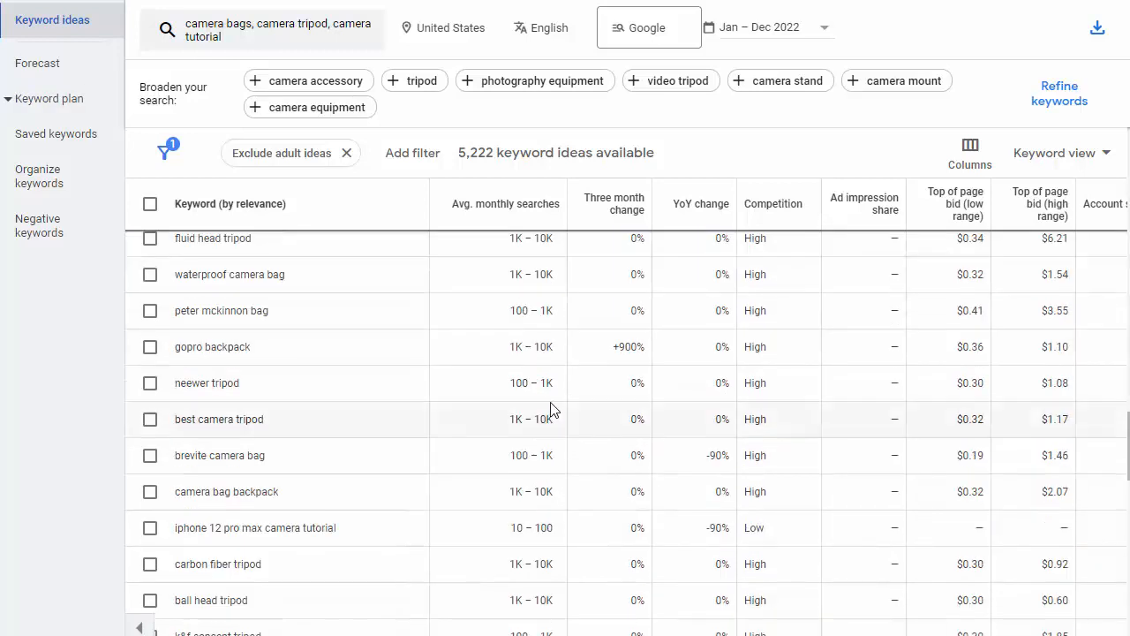
{"action": "scroll", "coordinate": [549, 404], "scroll_direction": "up", "scroll_amount": 2}
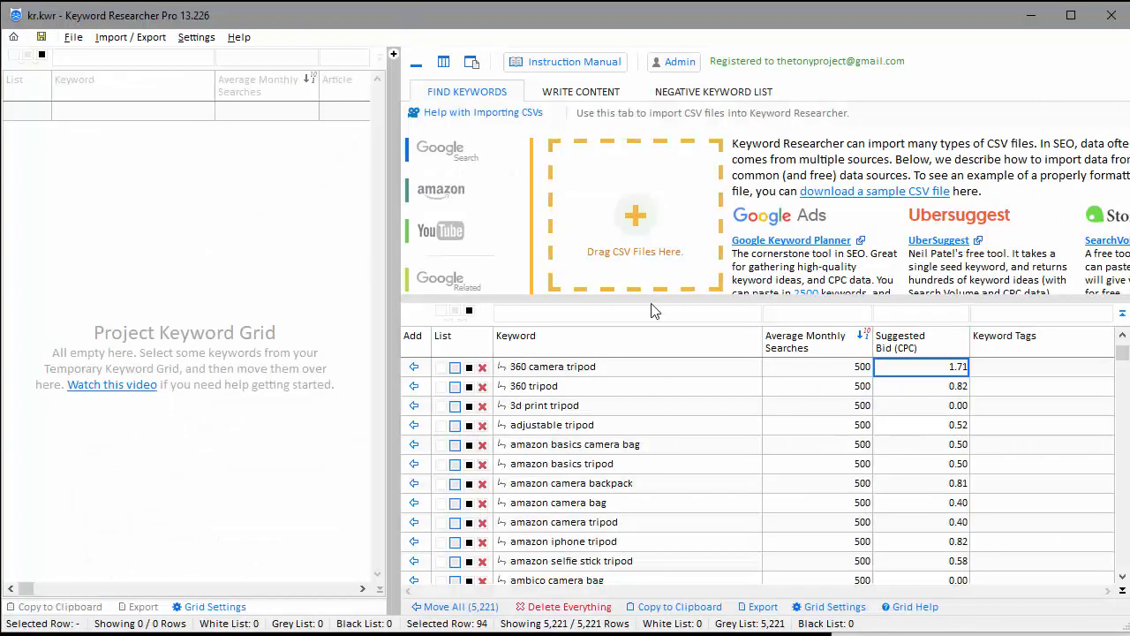
Enlarge the Temporary Keyword Grid and Move All 5,221 keywords into the project grid
{"action": "left_click_drag", "start_coordinate": [643, 301], "coordinate": [637, 263]}
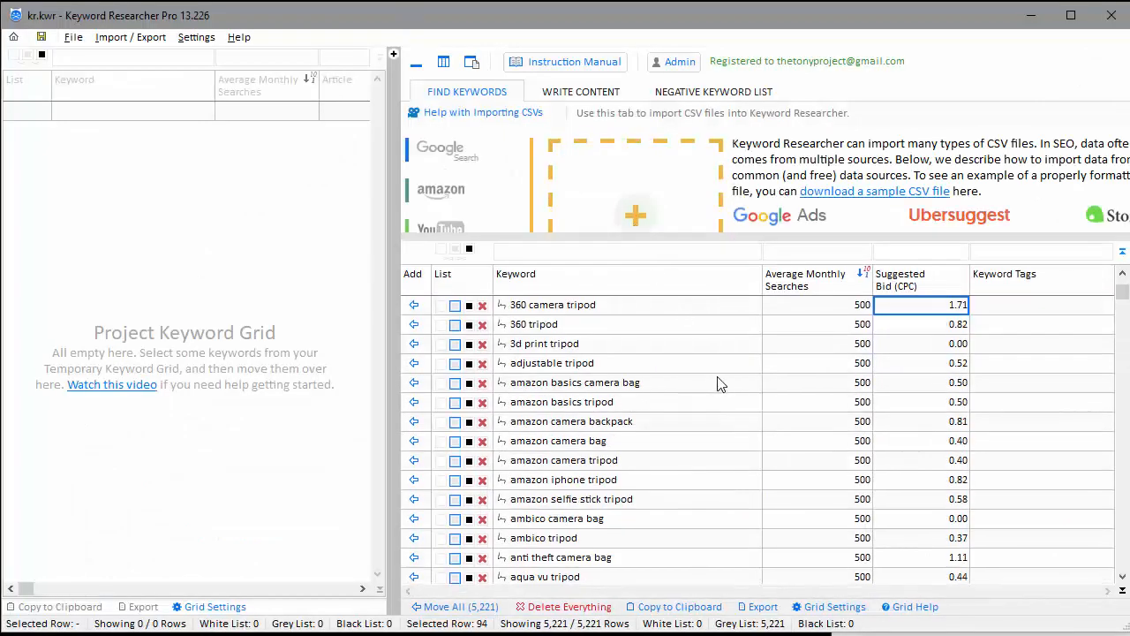
{"action": "left_click", "coordinate": [469, 607]}
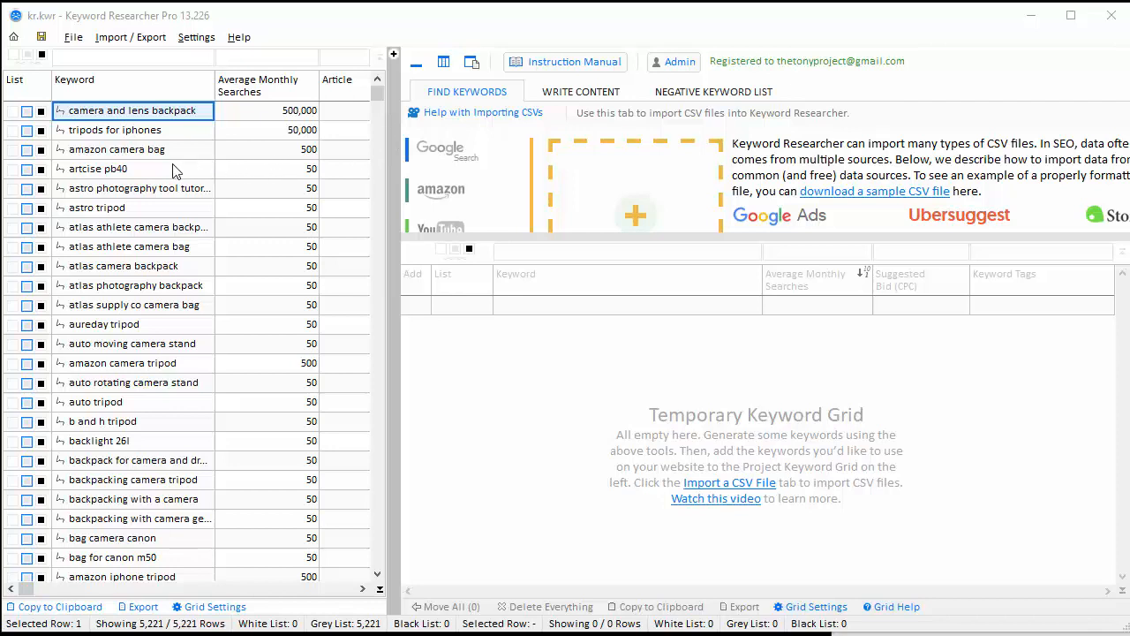
Show the article tree, widen the Keyword column, and rename Article 1 to 'tripod'
{"action": "left_click", "coordinate": [394, 55]}
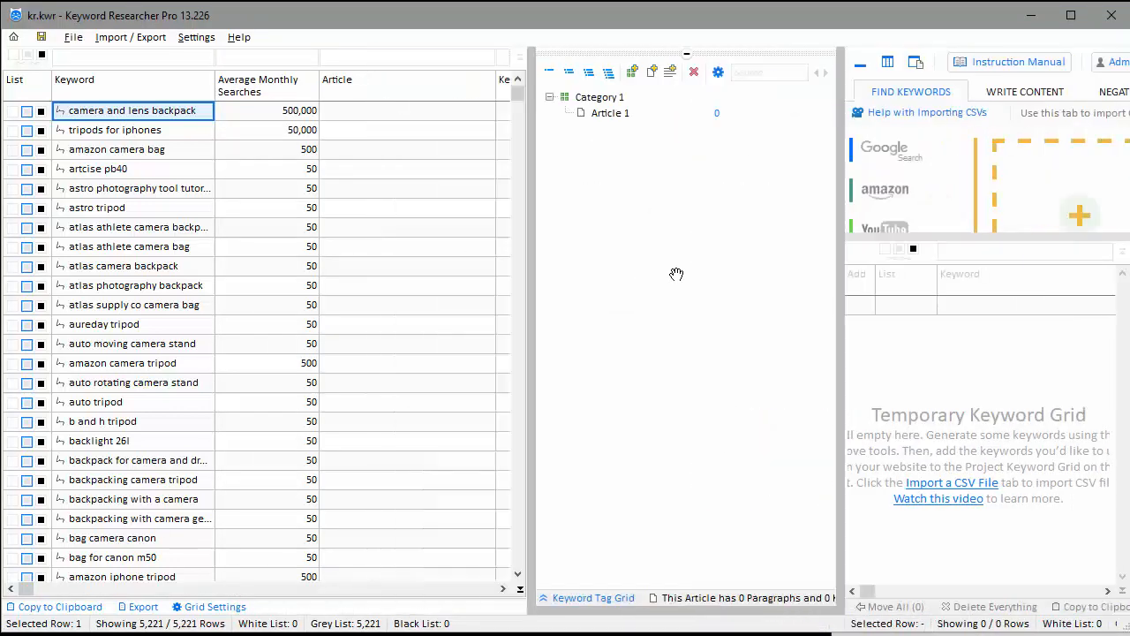
{"action": "left_click_drag", "start_coordinate": [213, 82], "coordinate": [329, 88]}
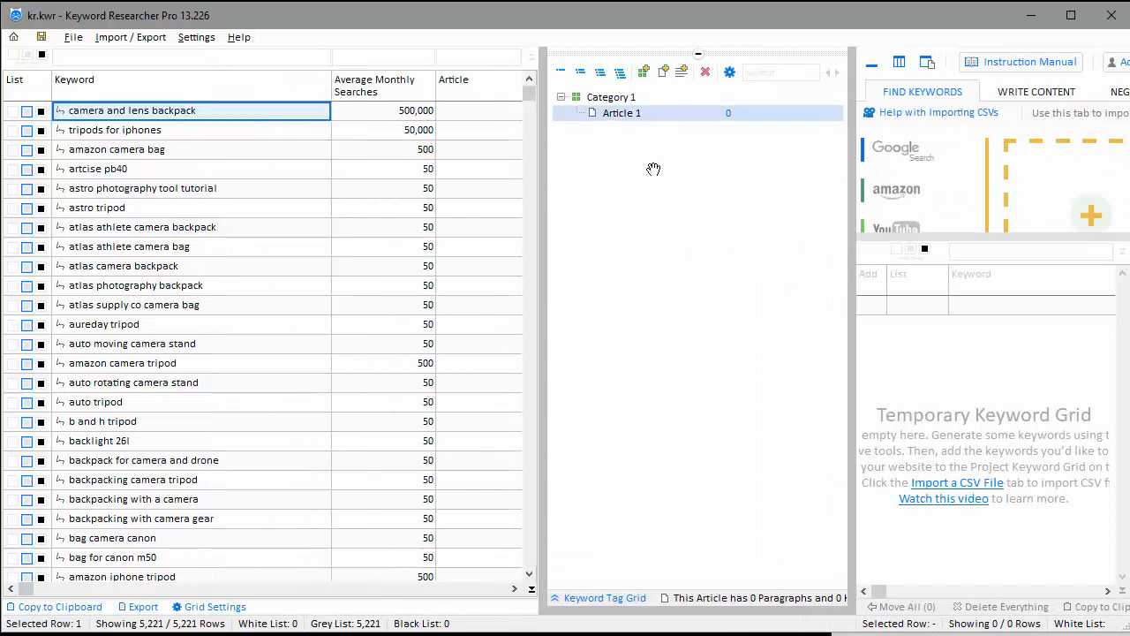
{"action": "left_click", "coordinate": [274, 284]}
{"action": "scroll", "coordinate": [255, 321], "scroll_direction": "down", "scroll_amount": 4}
{"action": "scroll", "coordinate": [250, 311], "scroll_direction": "up", "scroll_amount": 7}
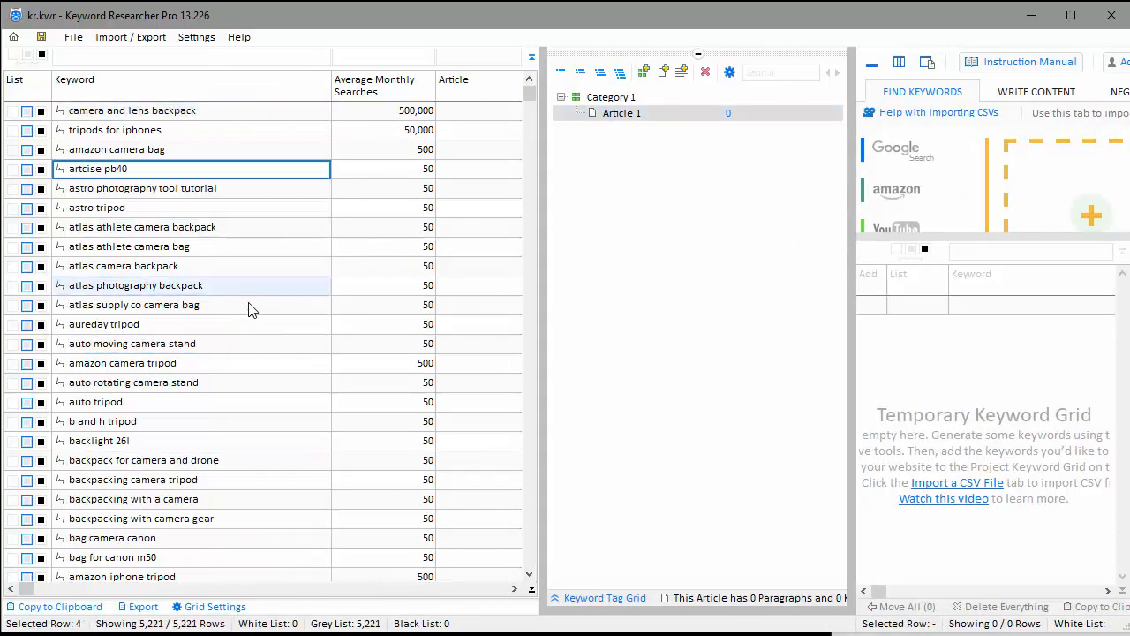
{"action": "left_click", "coordinate": [212, 215]}
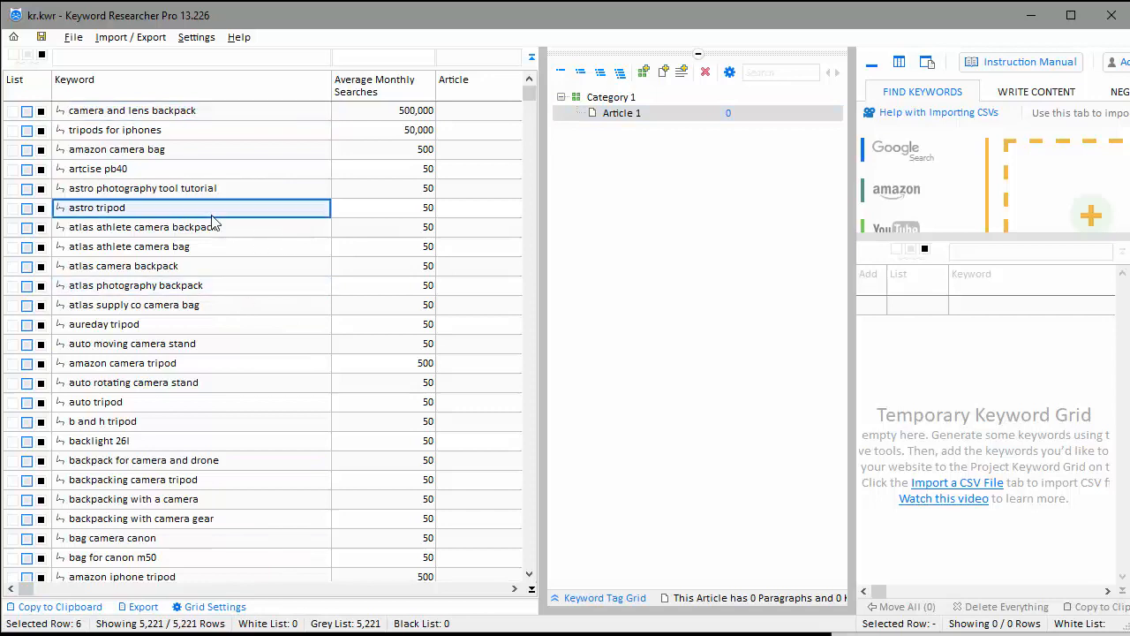
{"action": "left_click", "coordinate": [627, 116]}
{"action": "type", "text": "tripod"}
{"action": "key", "text": "Return"}
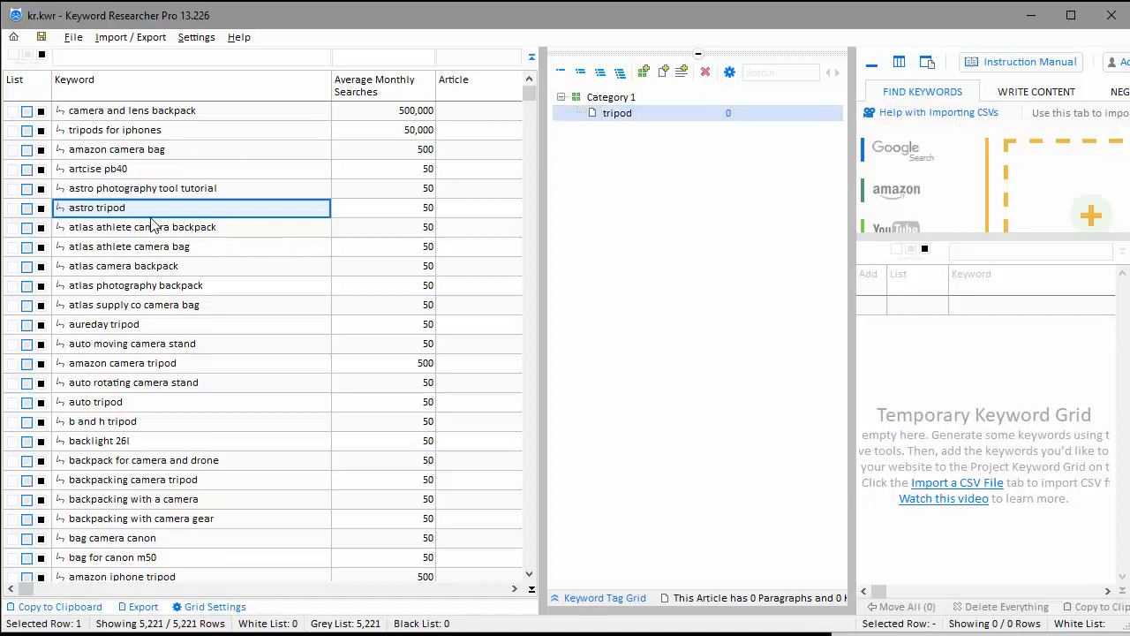
Assign astro, aureday, auto, ball joint and ball tripod keywords to 'tripod', then add a new article
{"action": "left_click_drag", "start_coordinate": [135, 208], "coordinate": [626, 113]}
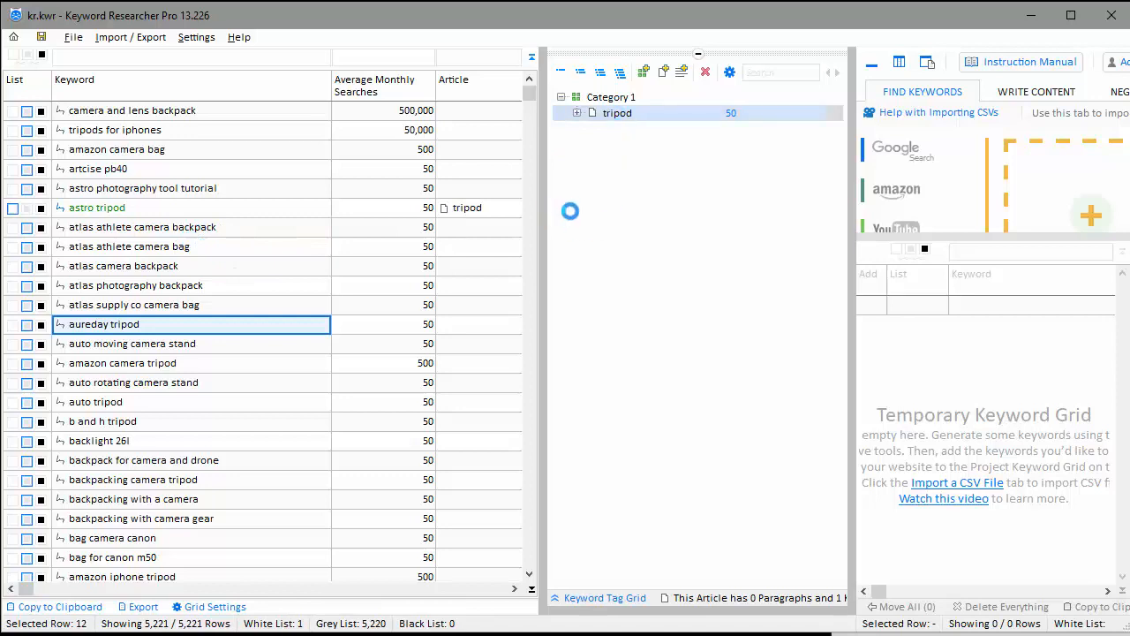
{"action": "left_click", "coordinate": [577, 113]}
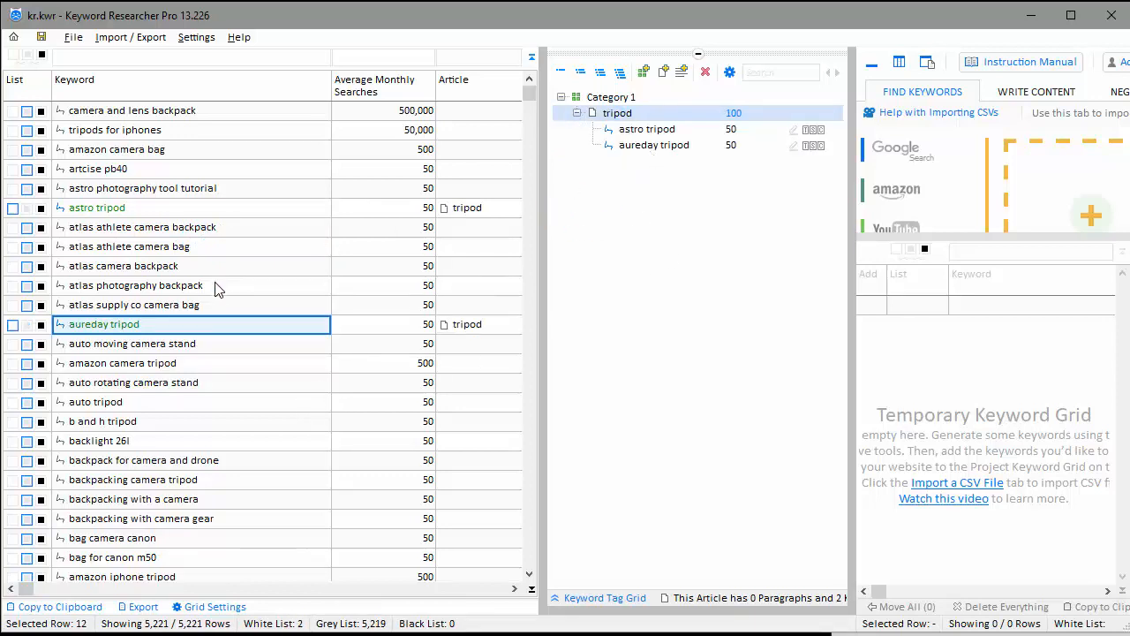
{"action": "left_click_drag", "start_coordinate": [161, 404], "coordinate": [634, 149]}
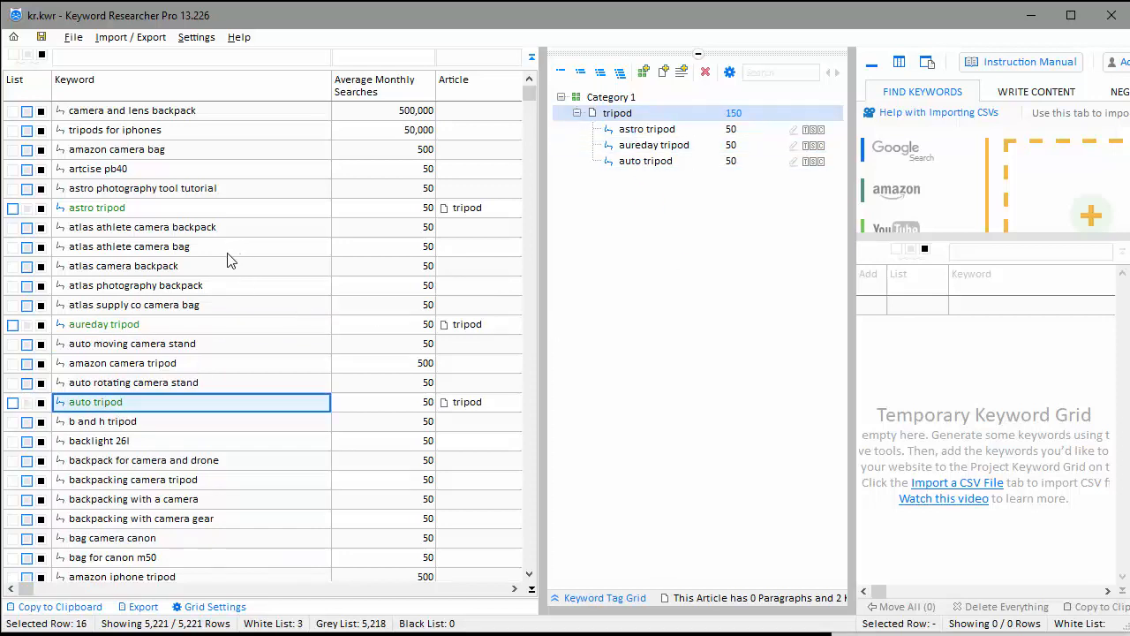
{"action": "left_click", "coordinate": [222, 281]}
{"action": "scroll", "coordinate": [248, 290], "scroll_direction": "down", "scroll_amount": 5}
{"action": "scroll", "coordinate": [265, 295], "scroll_direction": "down", "scroll_amount": 4}
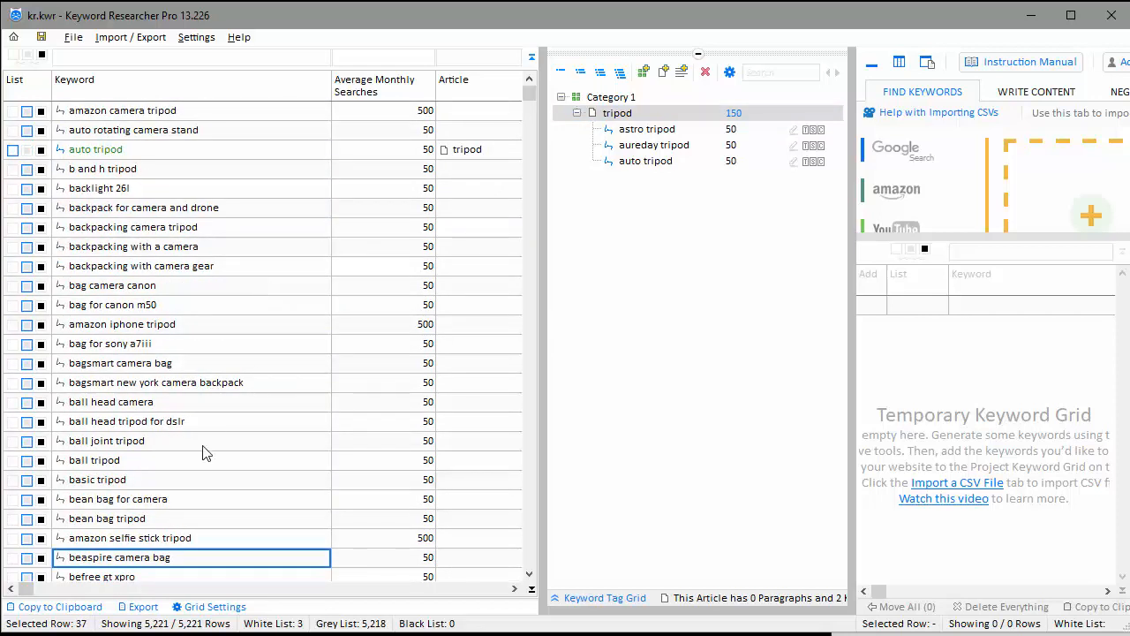
{"action": "left_click_drag", "start_coordinate": [174, 441], "coordinate": [631, 150]}
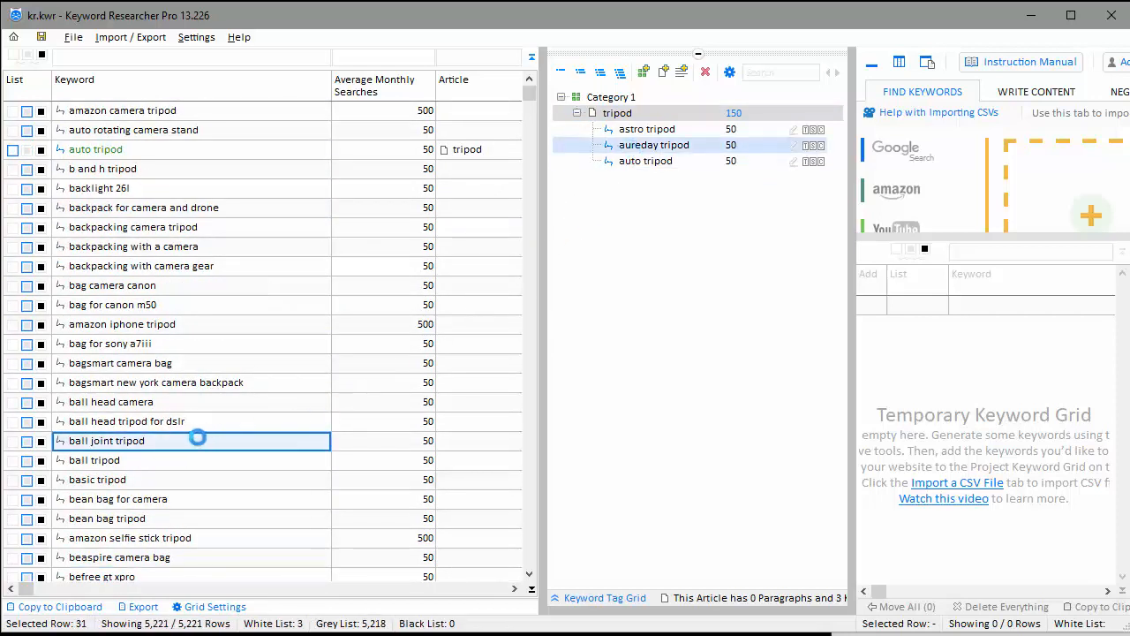
{"action": "left_click_drag", "start_coordinate": [127, 463], "coordinate": [652, 358]}
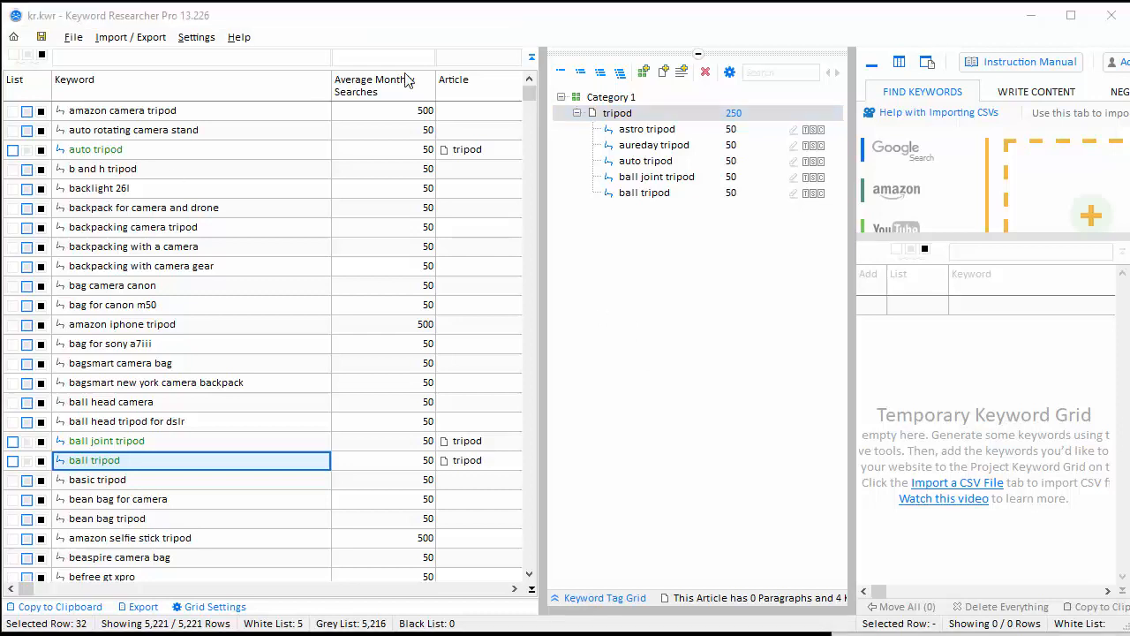
{"action": "left_click", "coordinate": [663, 72]}
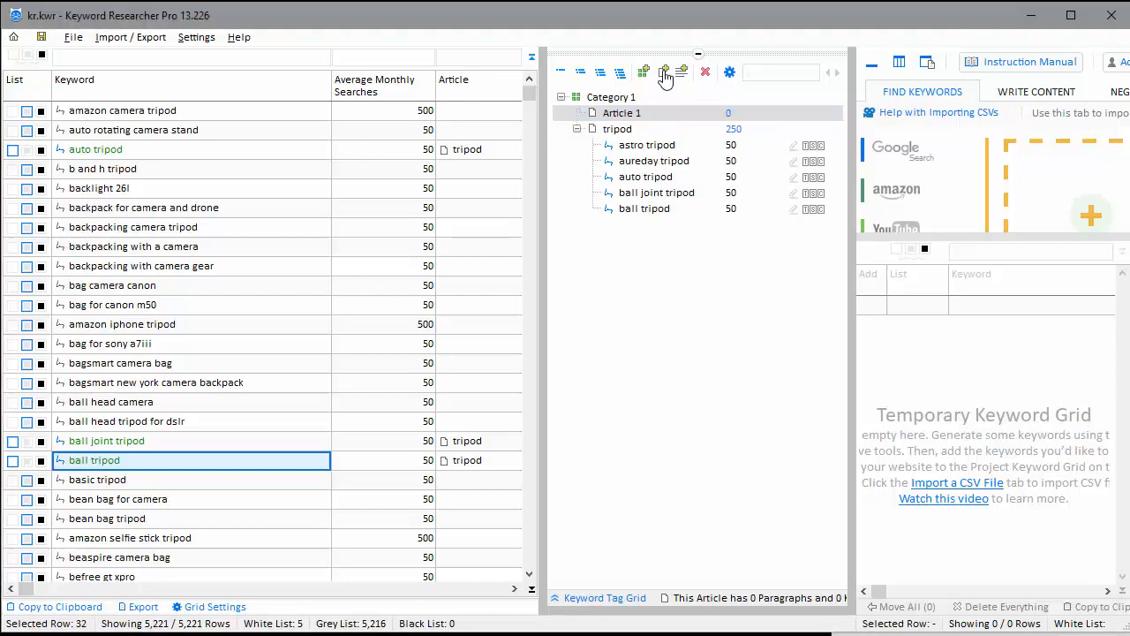
Rename Article 1 to 'bags', drop 'bagsmart camera bag' onto it, and expand it to show the keyword
{"action": "left_click", "coordinate": [620, 116]}
{"action": "left_click", "coordinate": [629, 115]}
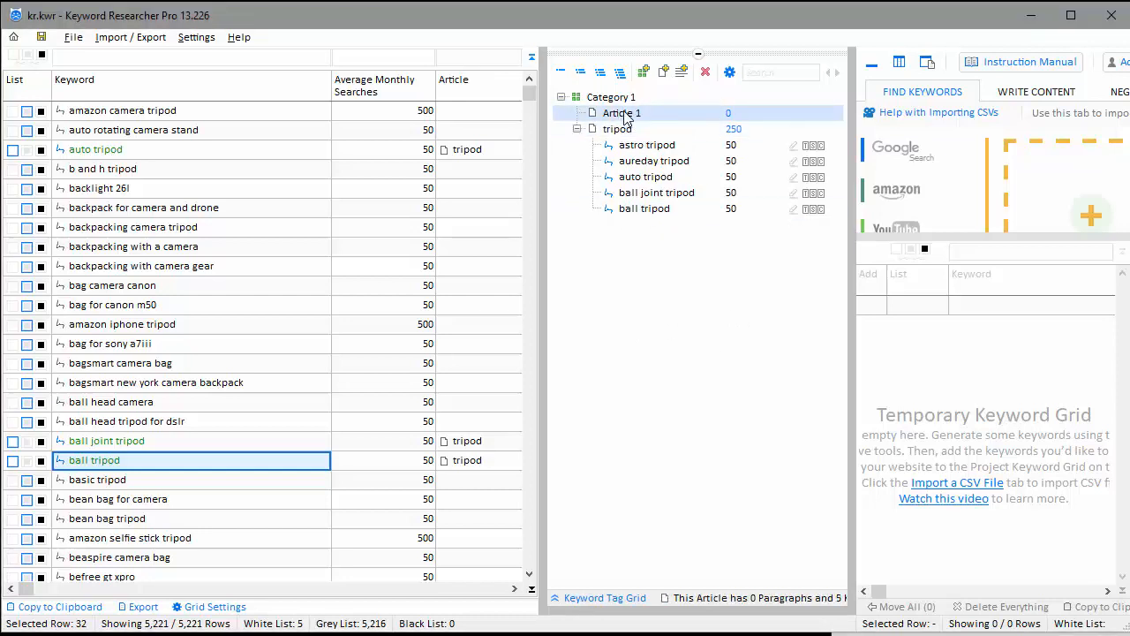
{"action": "type", "text": "v"}
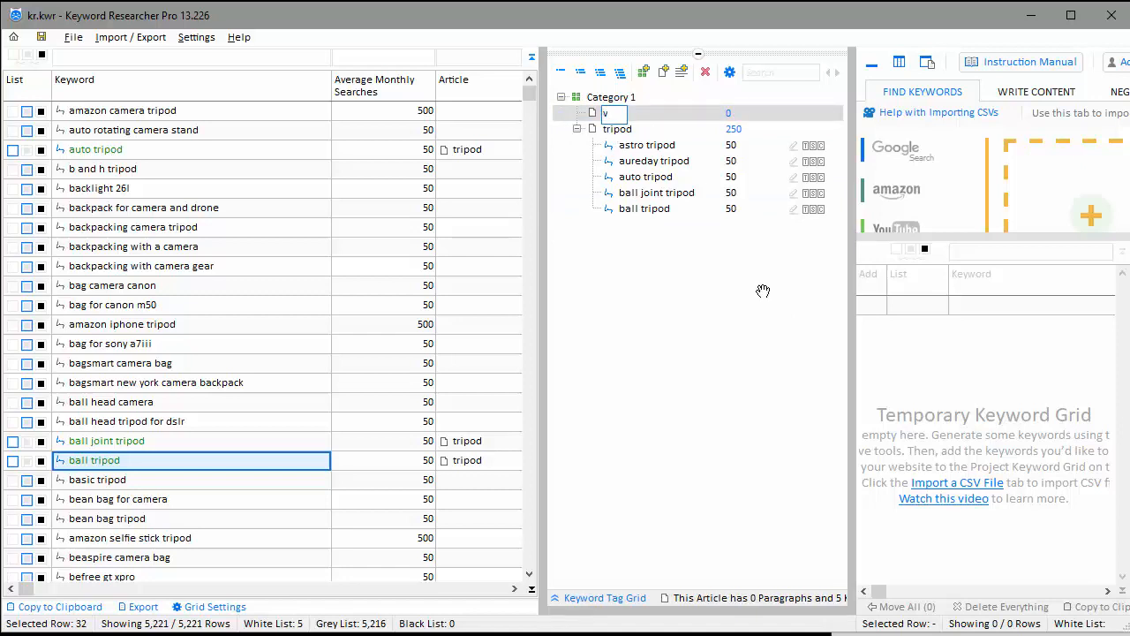
{"action": "type", "text": "ags"}
{"action": "left_click", "coordinate": [305, 287]}
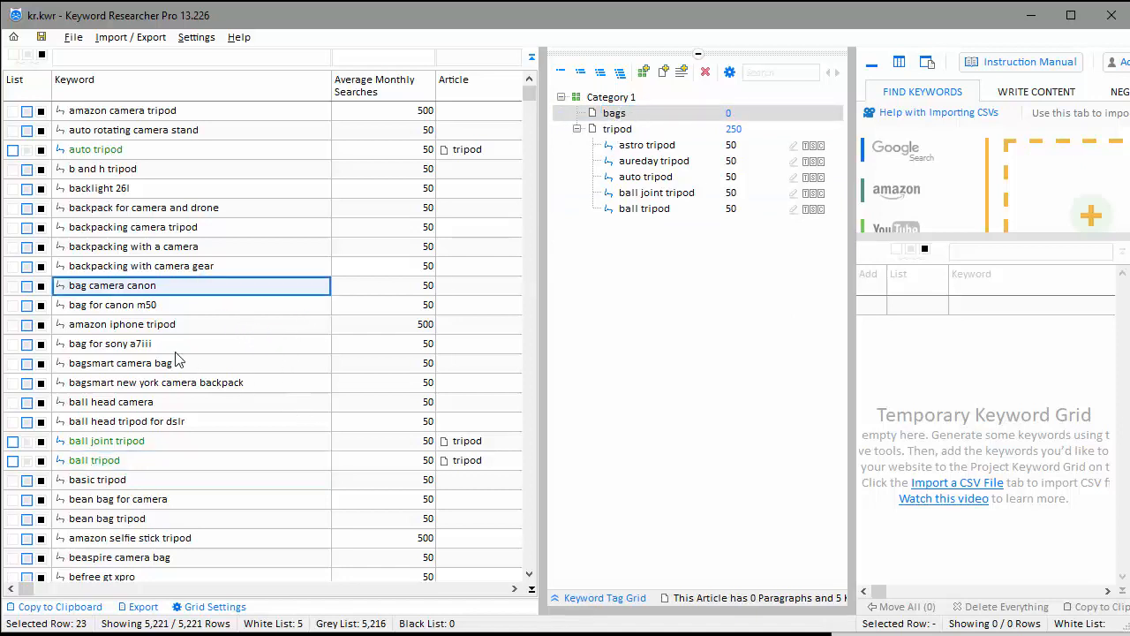
{"action": "left_click_drag", "start_coordinate": [147, 362], "coordinate": [616, 114]}
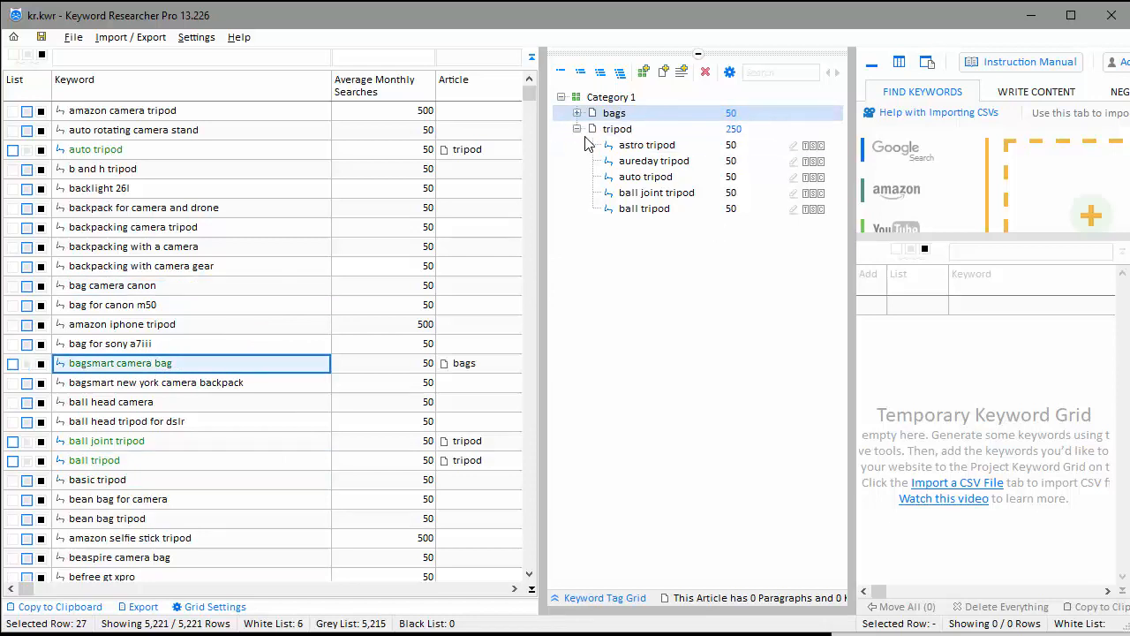
{"action": "left_click", "coordinate": [578, 115]}
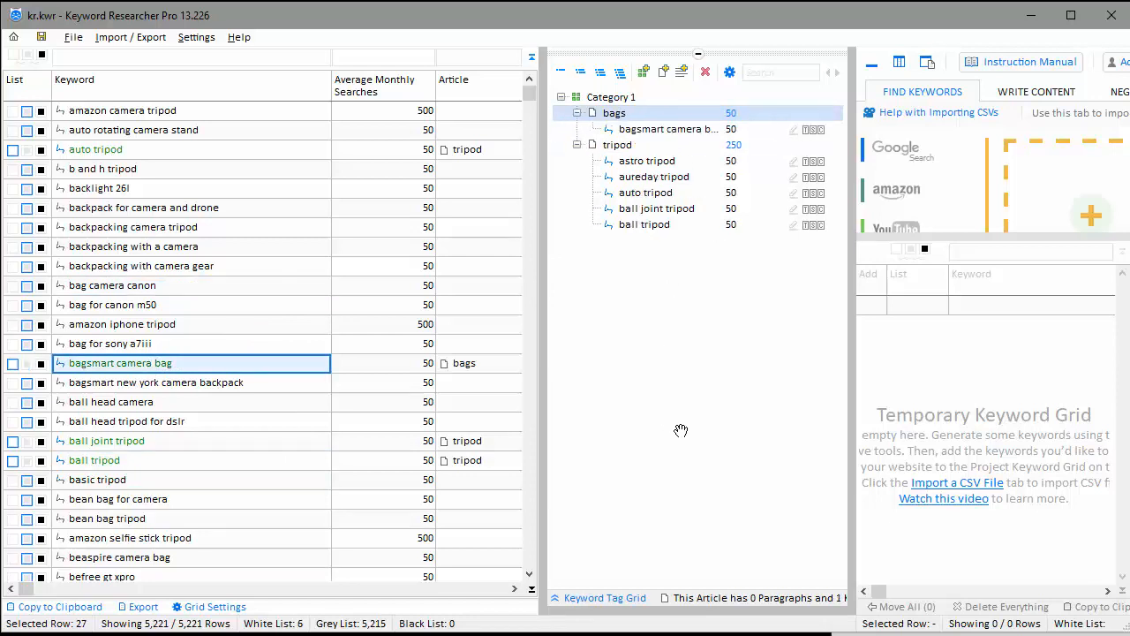